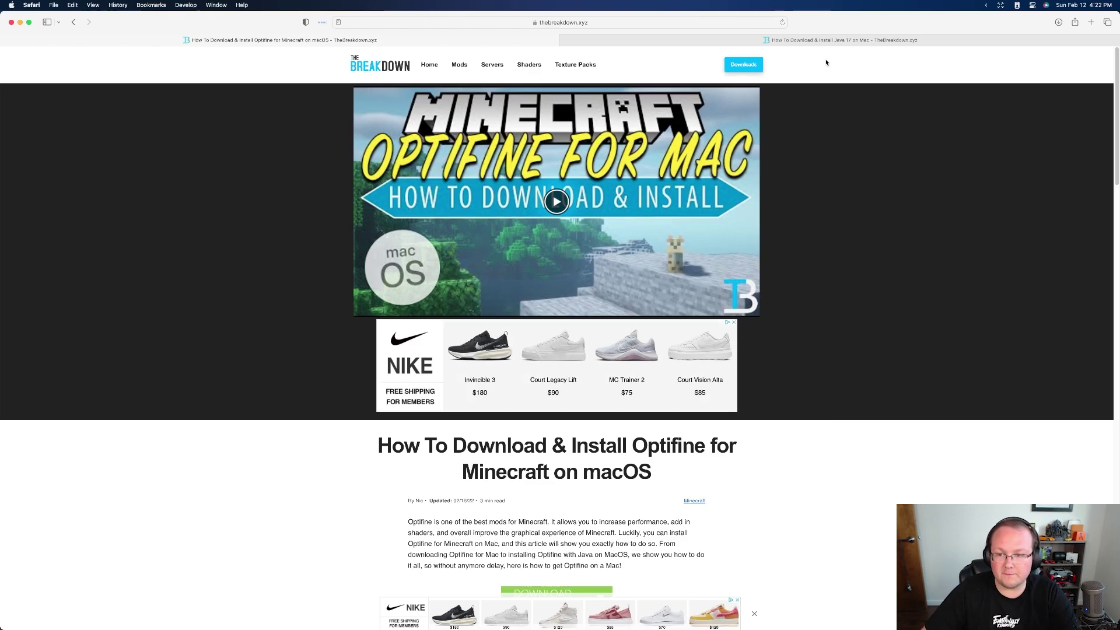
- Read through the Java 17 on Mac guide
left_click(840, 40)
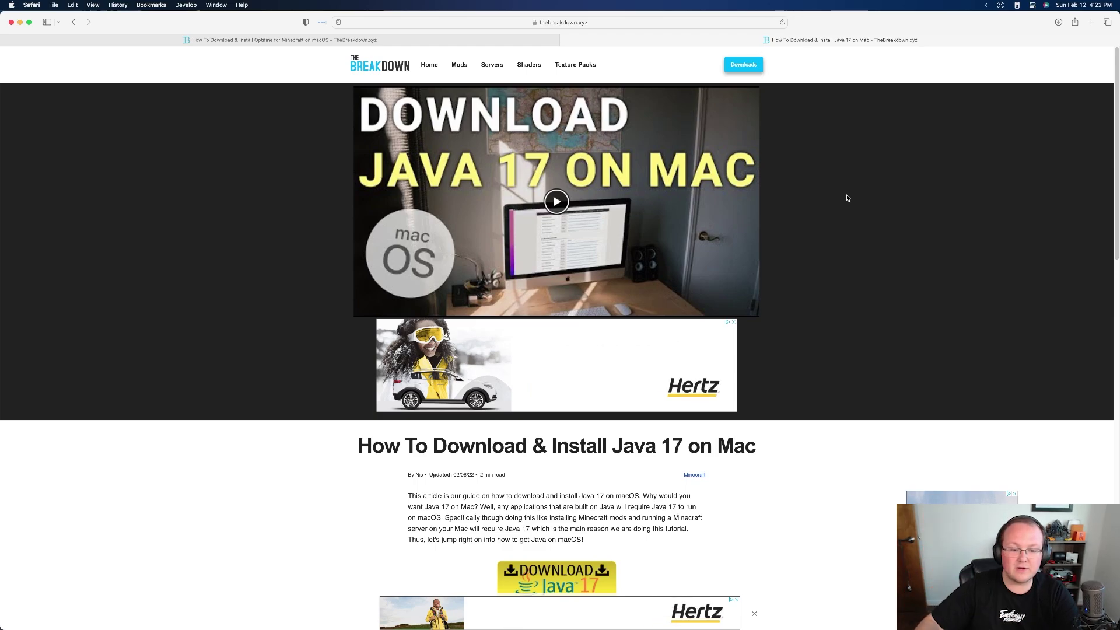
scroll(841, 263, "down", 1)
scroll(841, 263, "down", 15)
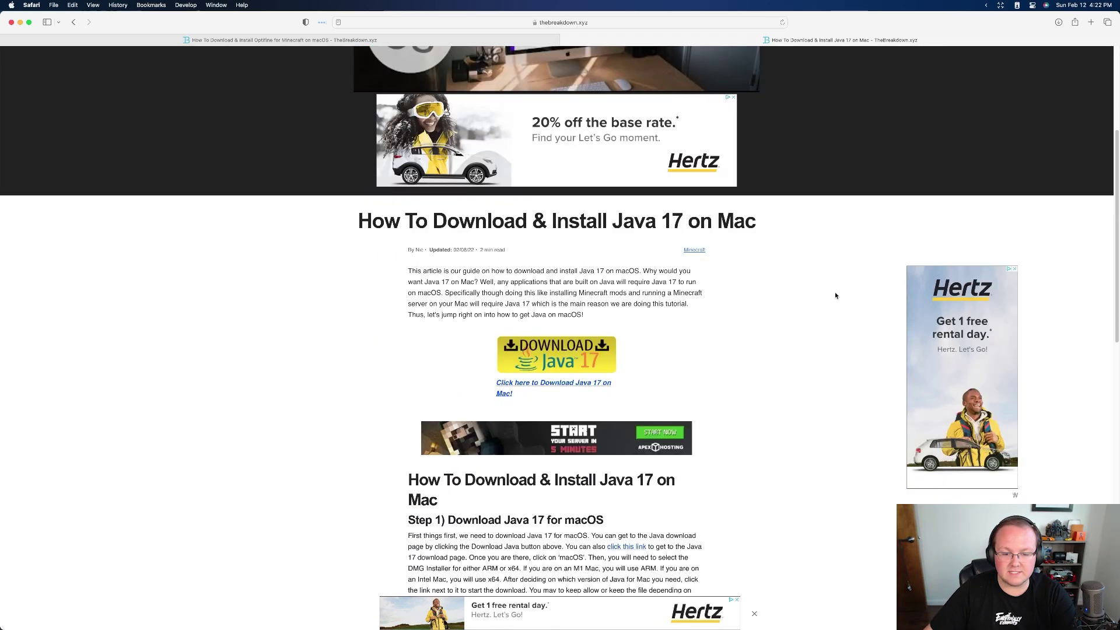
scroll(826, 301, "up", 20)
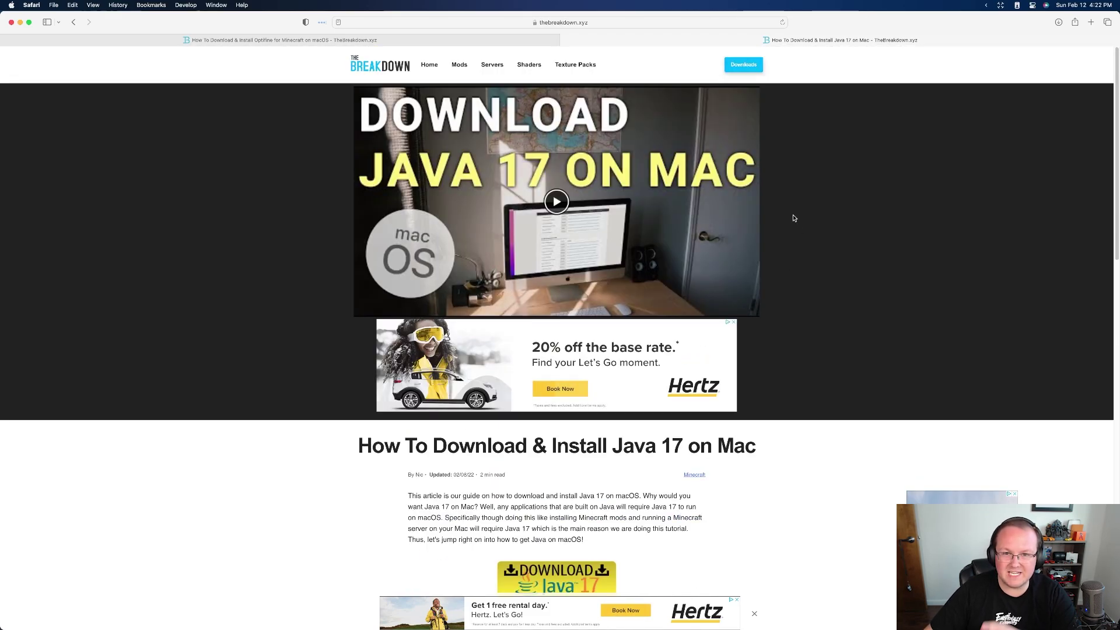
- Download the OptiFine 1.19.3 HD U I2 pre3 preview from its mirror page
left_click(191, 39)
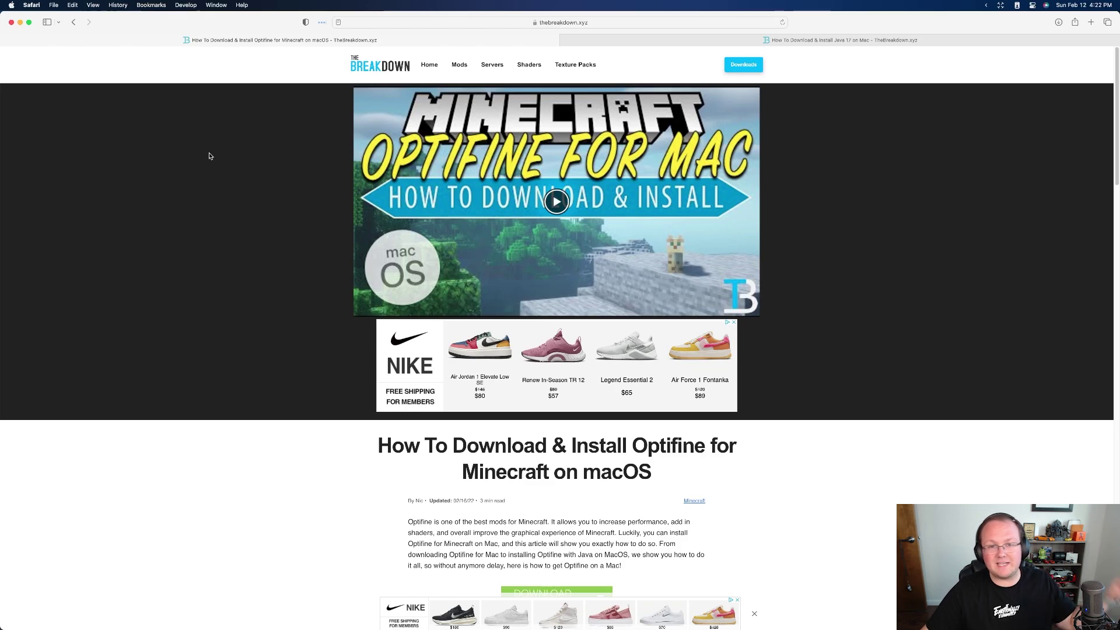
scroll(207, 169, "down", 10)
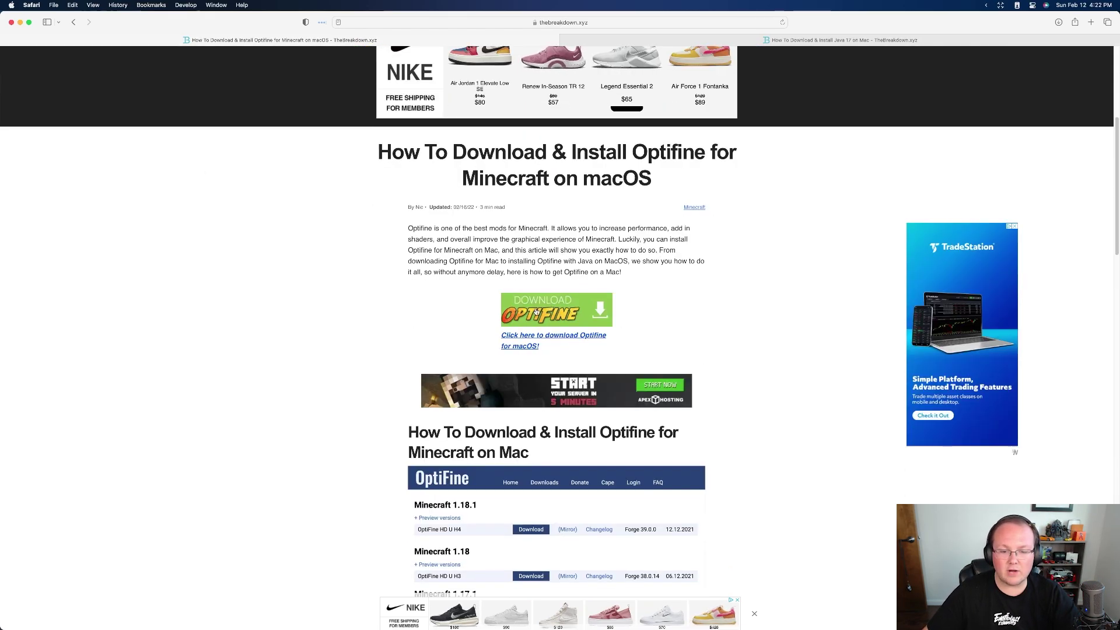
left_click(554, 335)
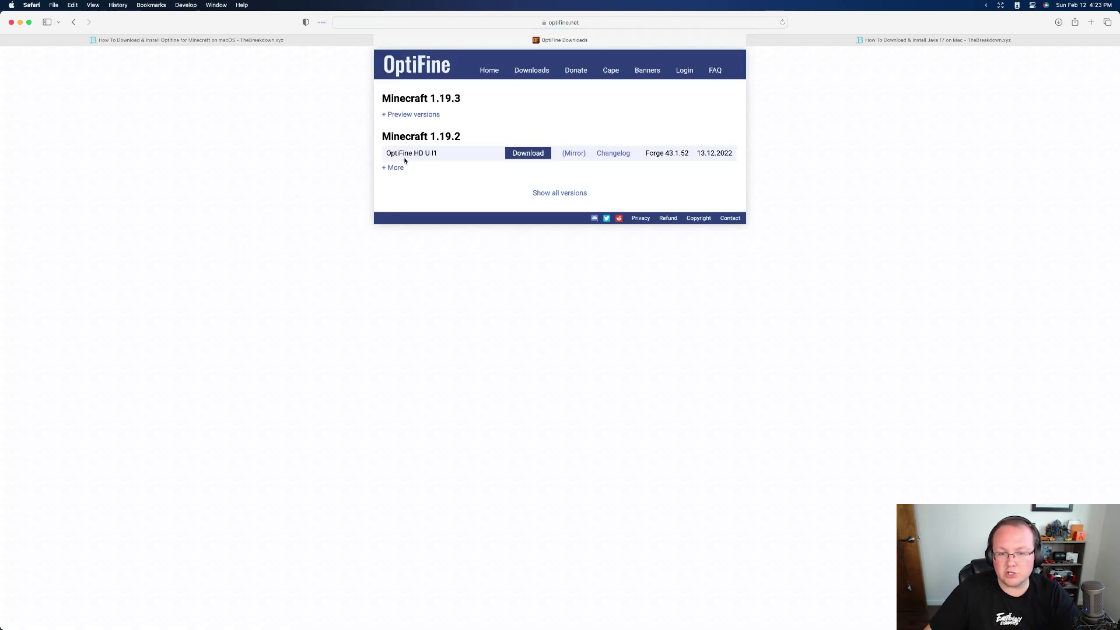
left_click(540, 196)
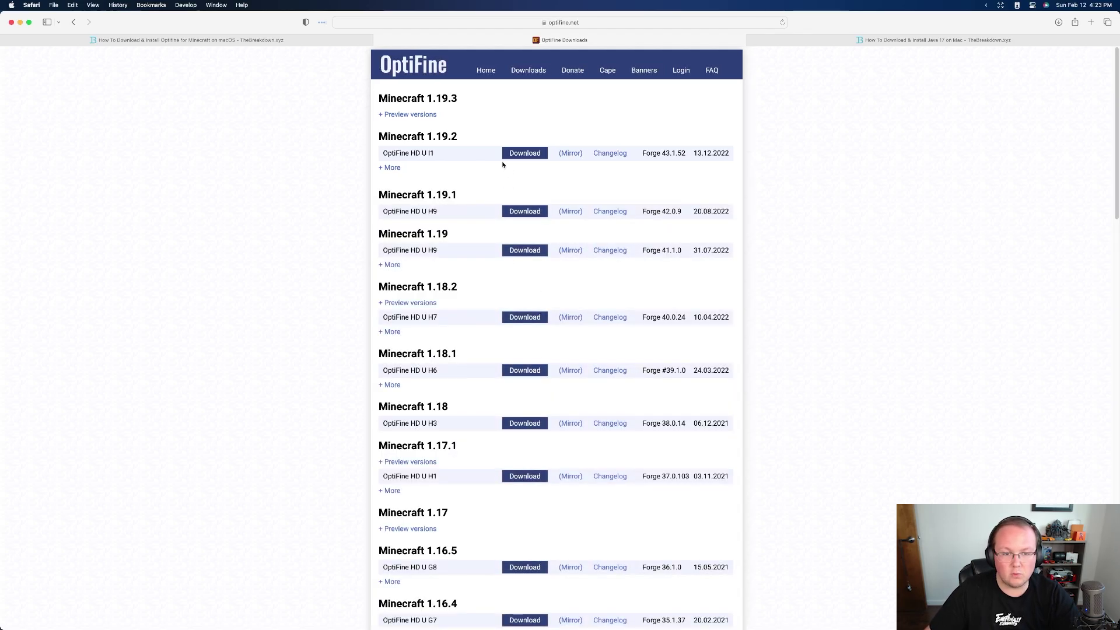
left_click(420, 116)
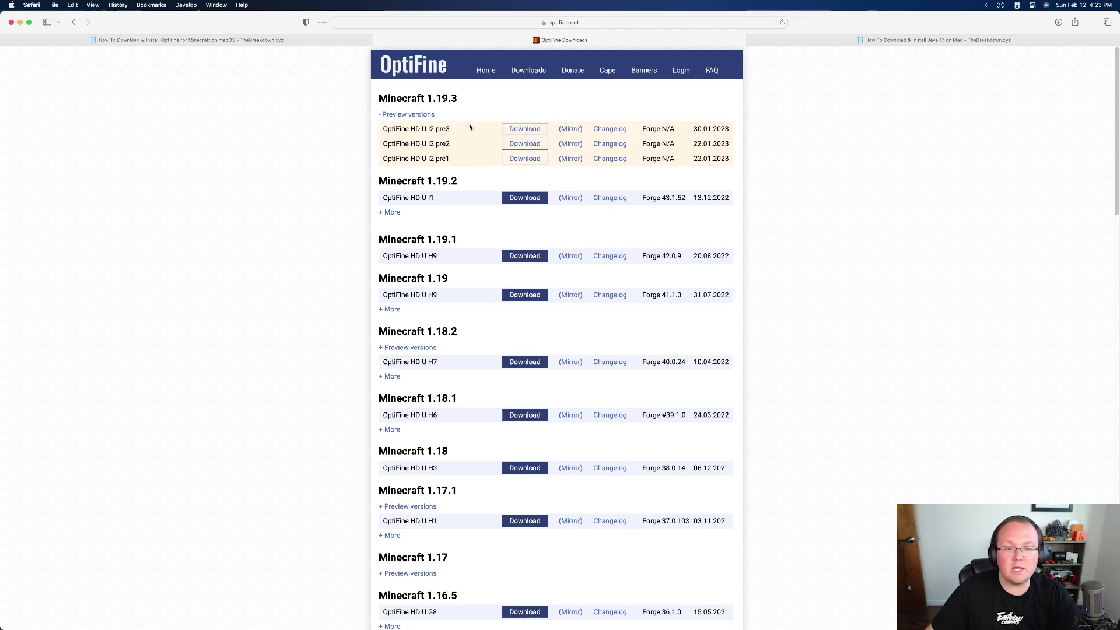
left_click(570, 130)
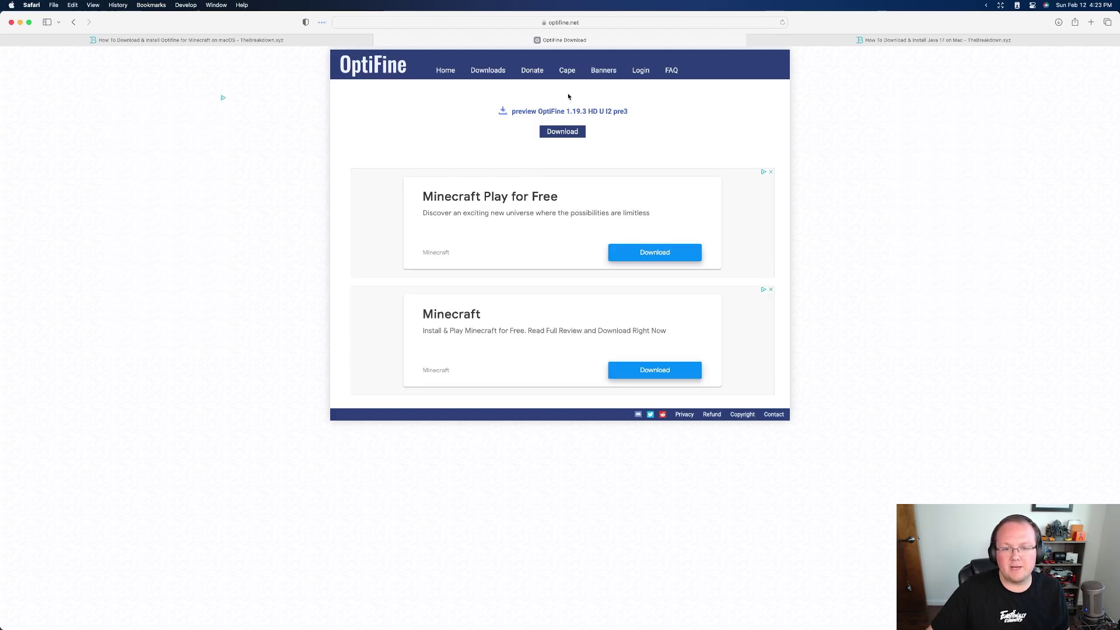
left_click(562, 131)
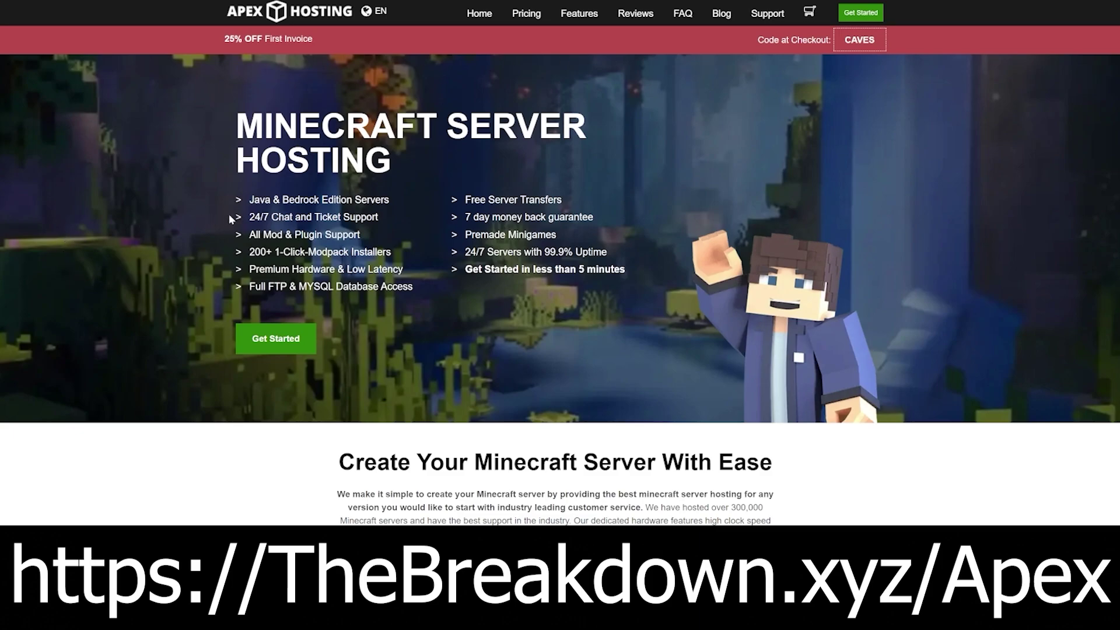
left_click_drag(247, 221, 403, 269)
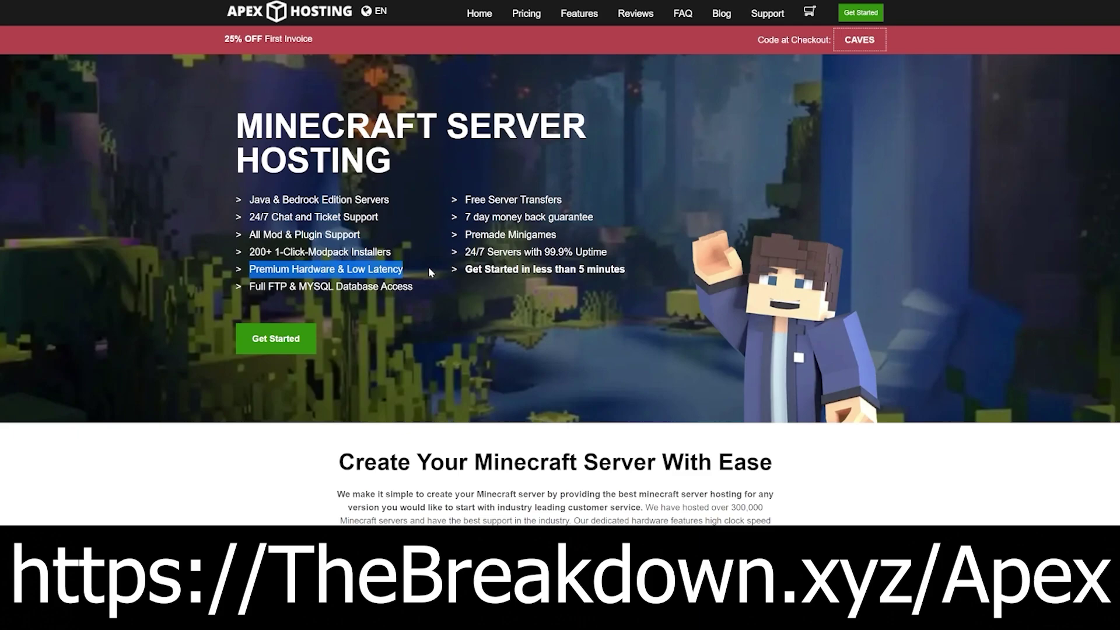
left_click_drag(465, 269, 625, 274)
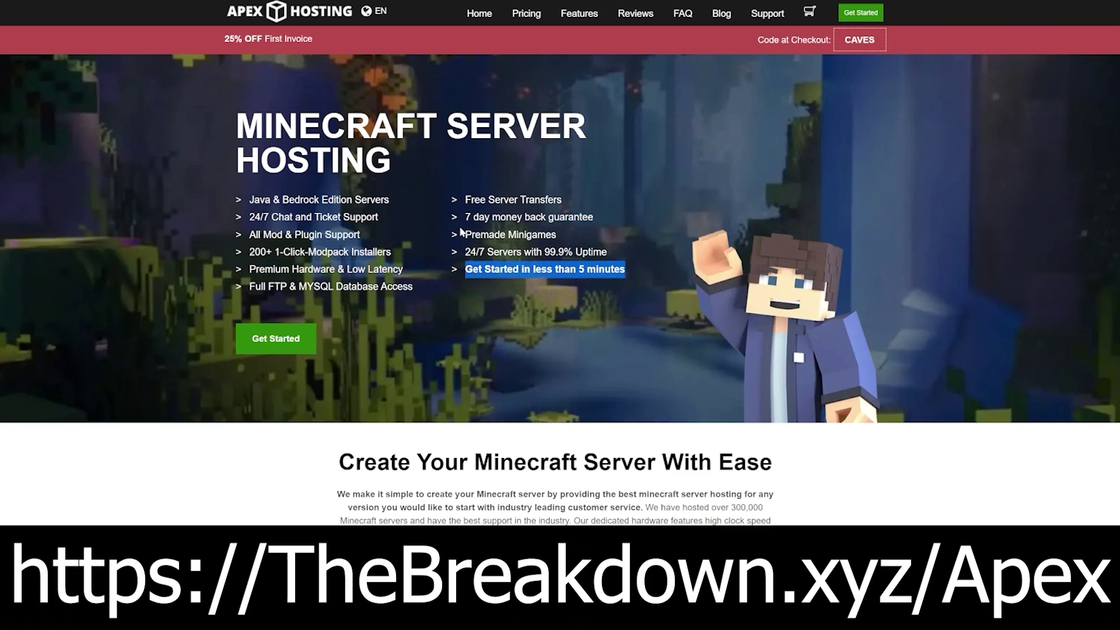
scroll(606, 328, "down", 6)
left_click_drag(404, 255, 432, 268)
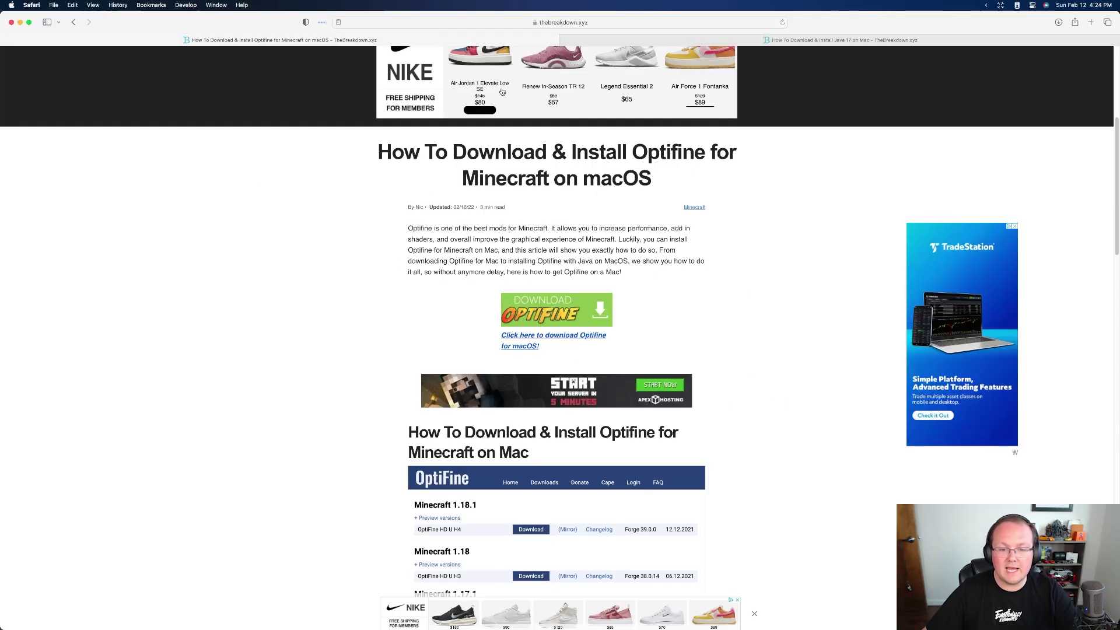
- Quit Safari and move the downloaded OptiFine .jar from Downloads onto the desktop
left_click(12, 21)
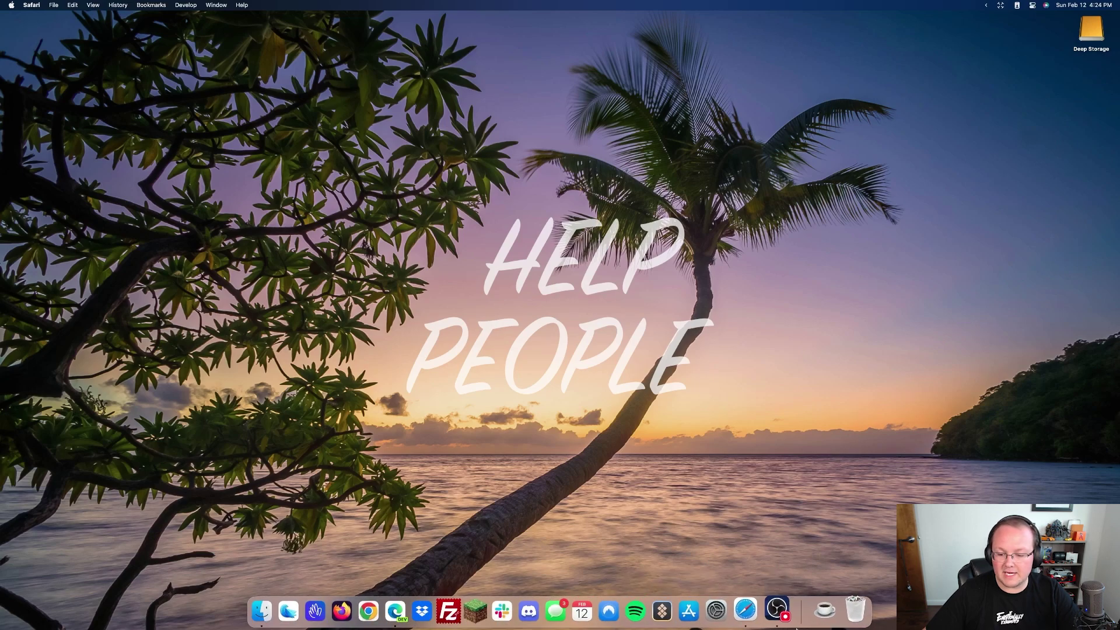
left_click(827, 609)
left_click_drag(820, 579, 544, 147)
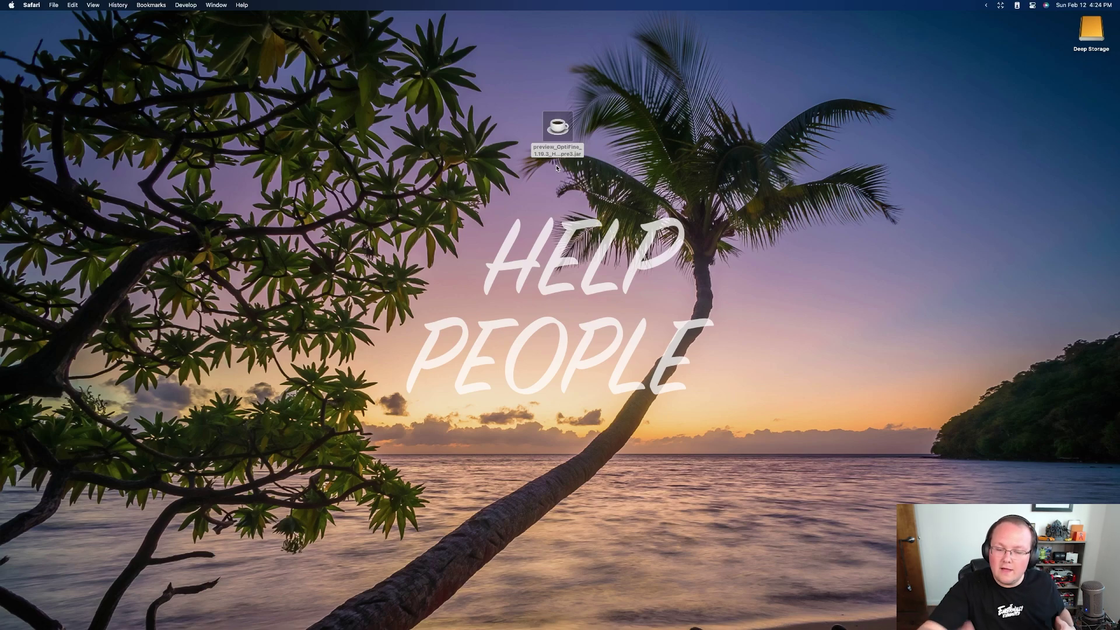
key("super+Tab")
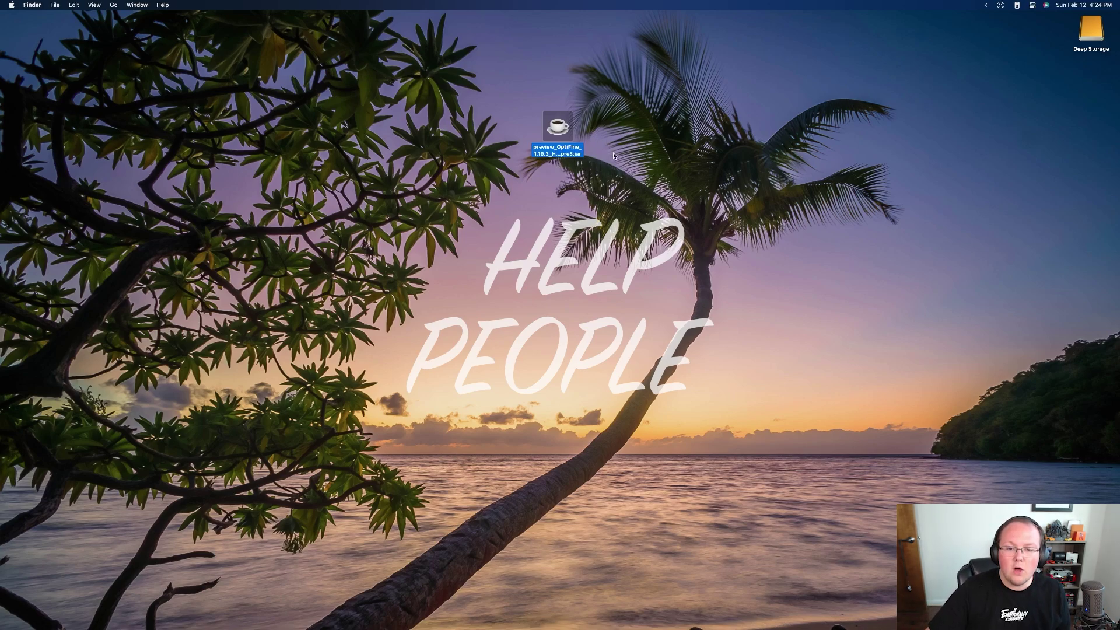
- Try opening the OptiFine .jar and dismiss the unidentified developer and JavaLauncher alerts
double_click(550, 143)
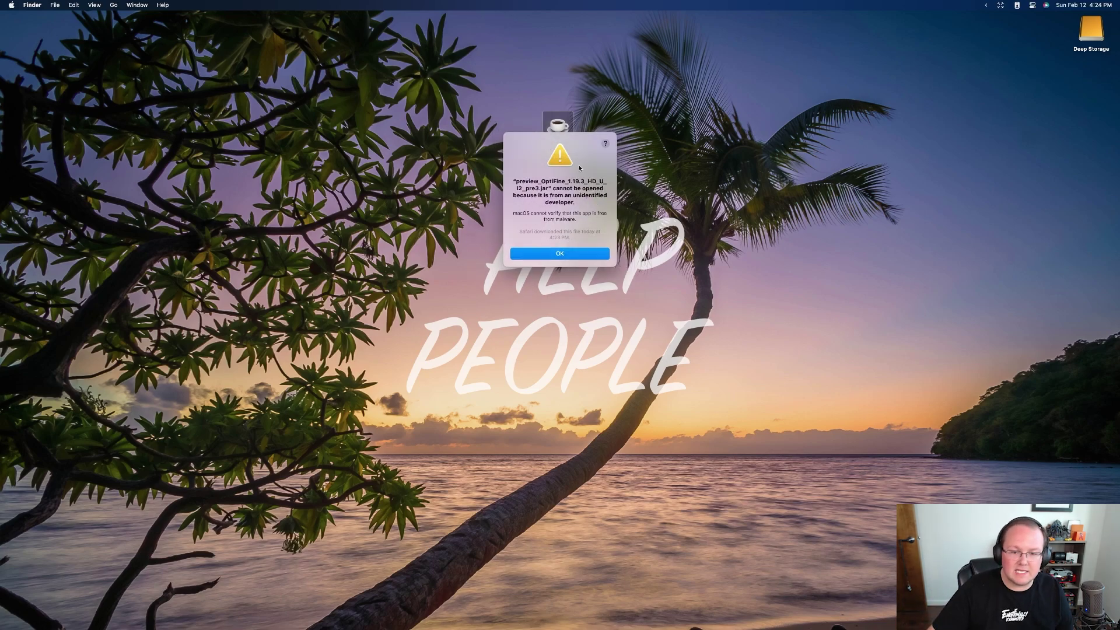
left_click(563, 254)
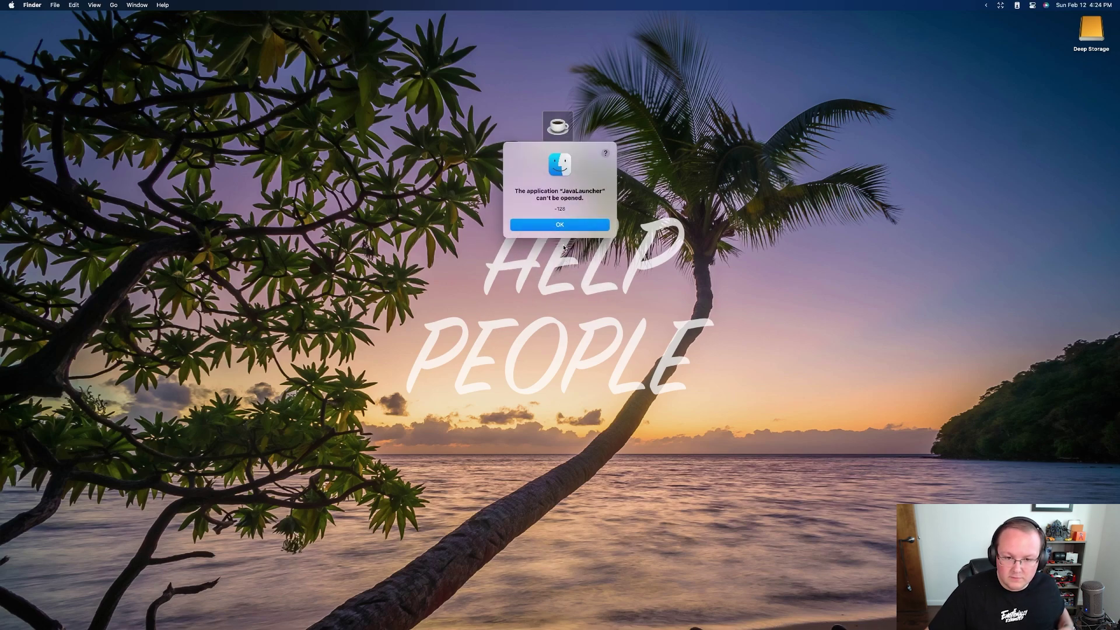
left_click(563, 229)
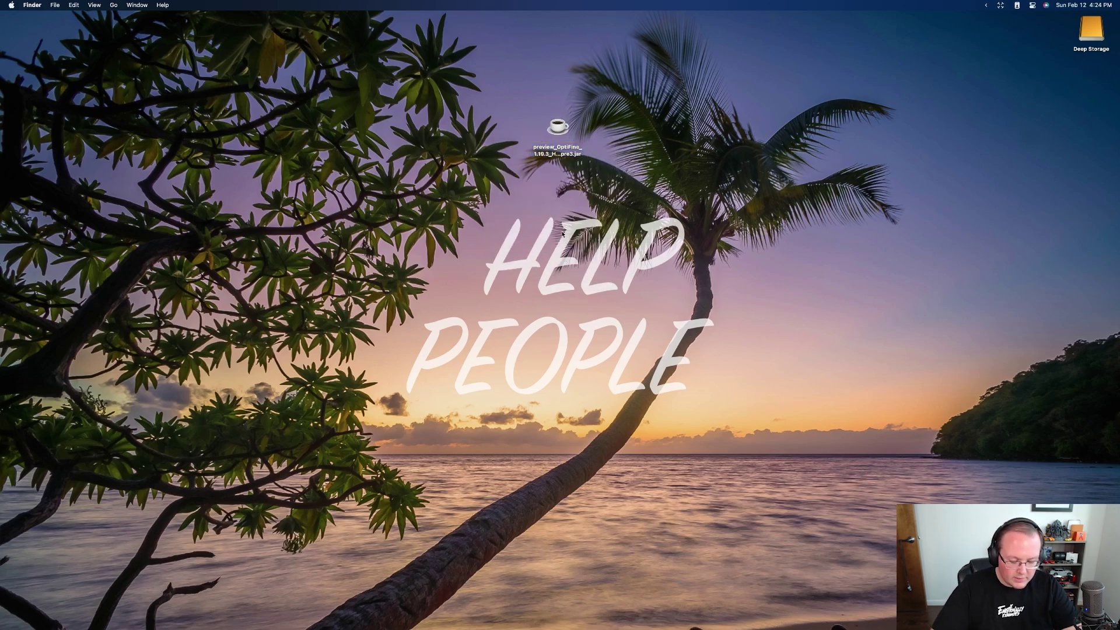
- Open System Settings via Spotlight and go to Privacy & Security
key("super+space")
type("system")
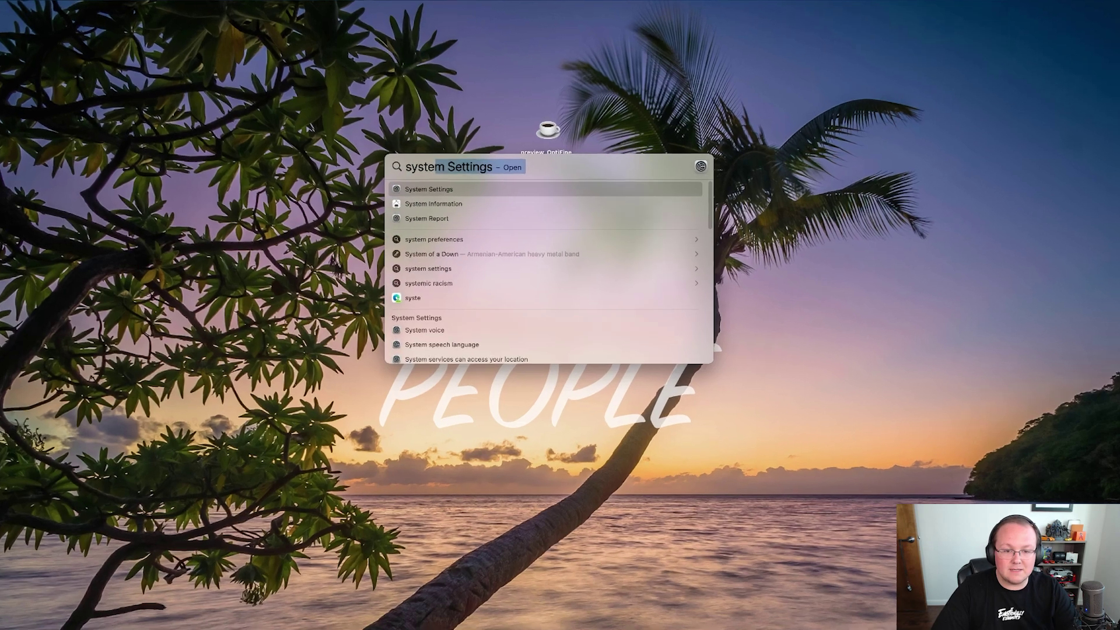
key("Return")
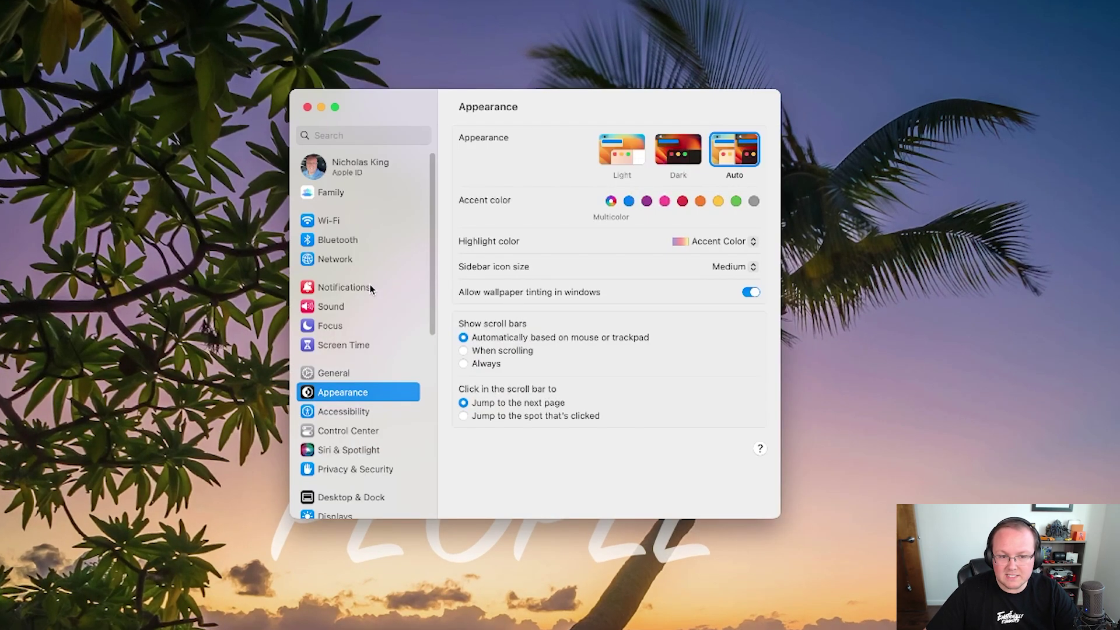
scroll(370, 286, "down", 5)
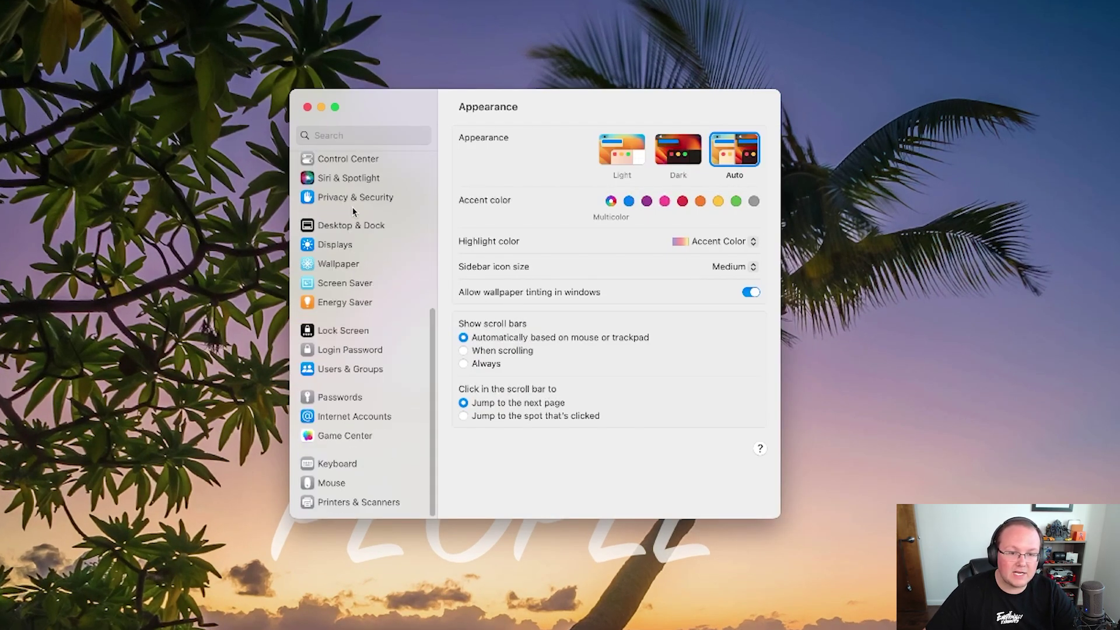
left_click(351, 198)
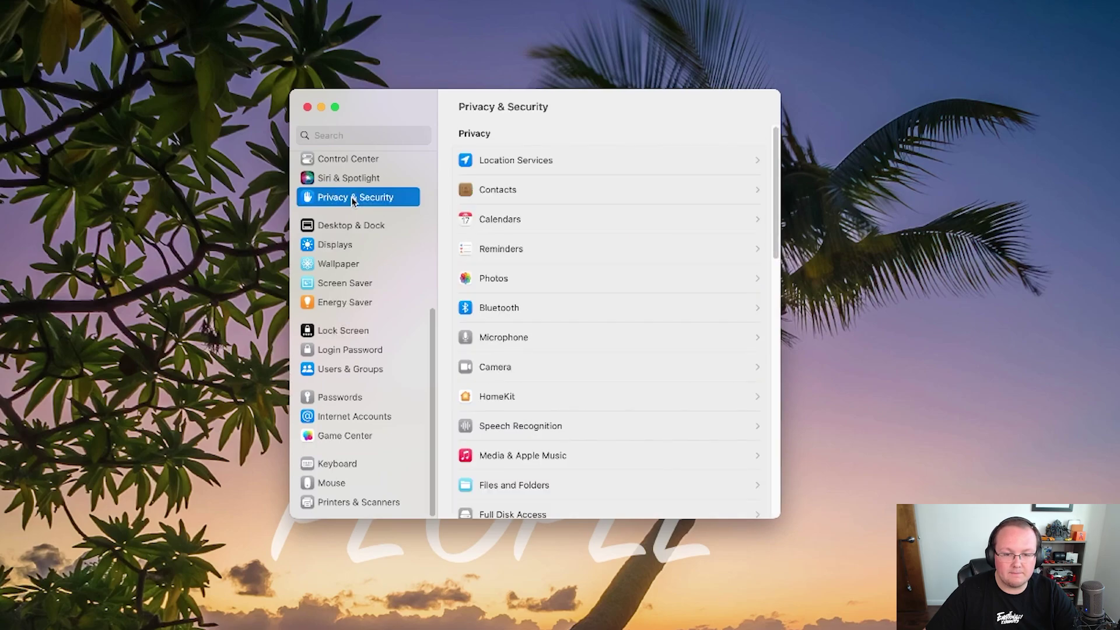
- Choose Open Anyway for the OptiFine .jar and authorize it with the account password
scroll(570, 228, "down", 2)
scroll(570, 228, "down", 15)
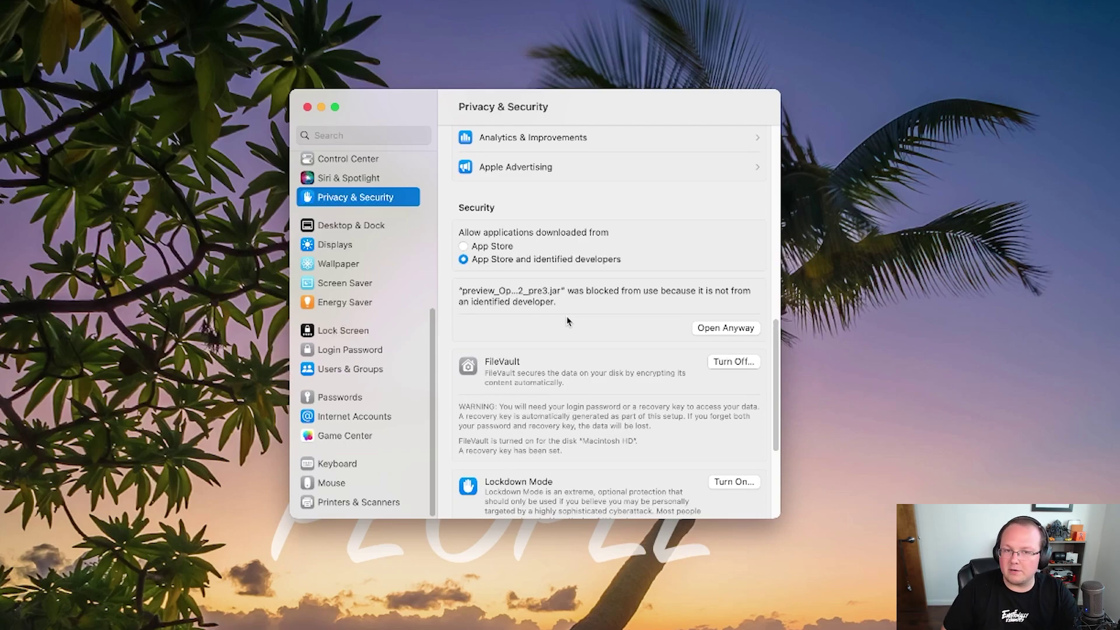
left_click(707, 327)
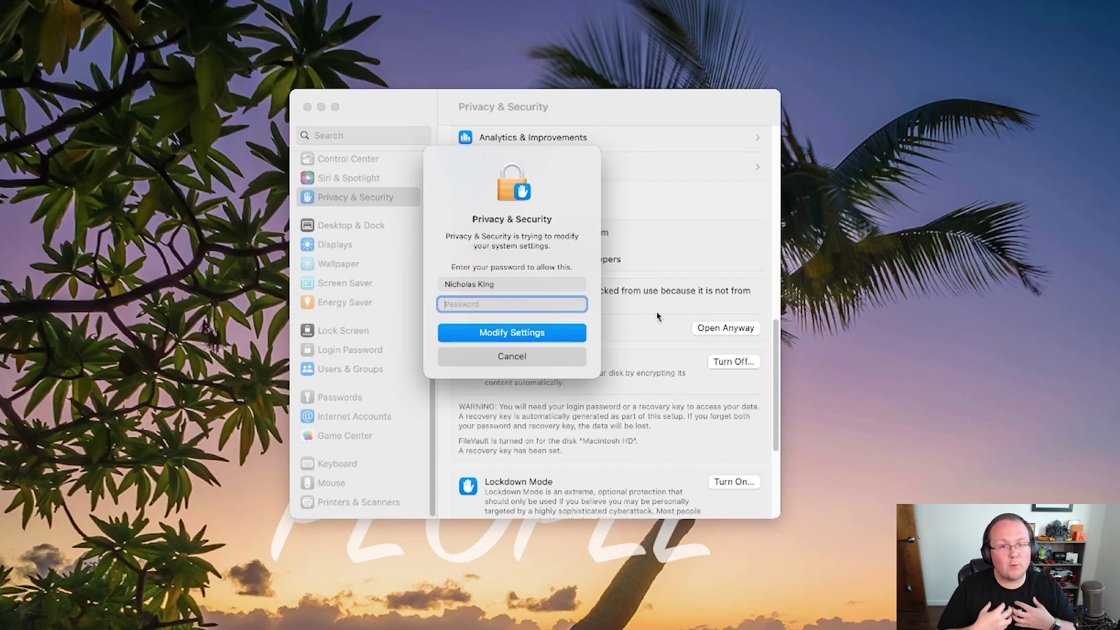
type("••••")
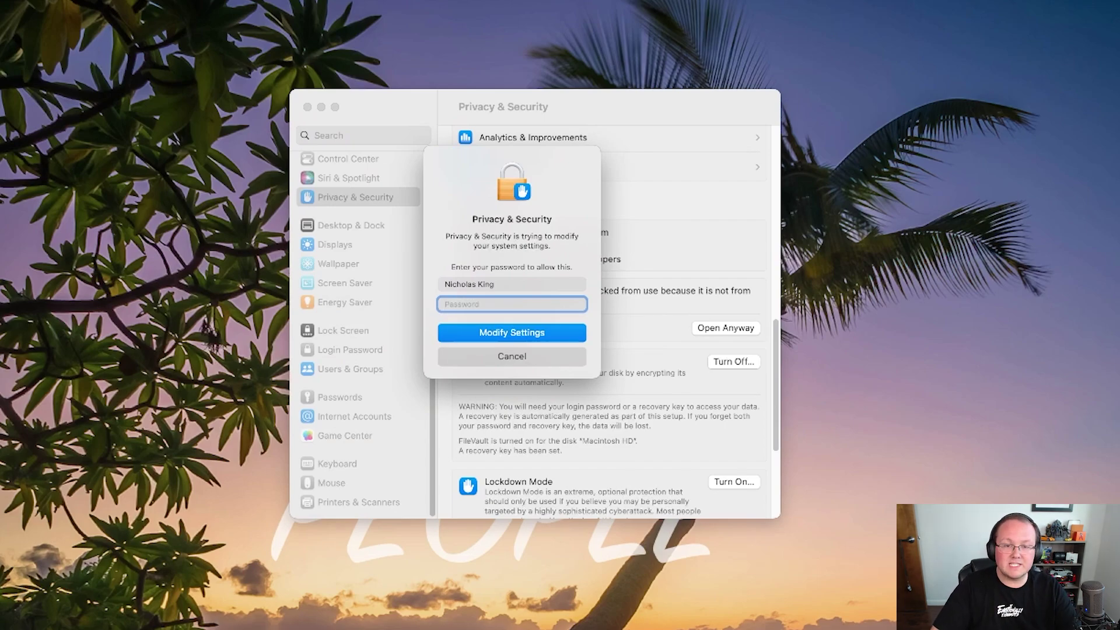
left_click(512, 332)
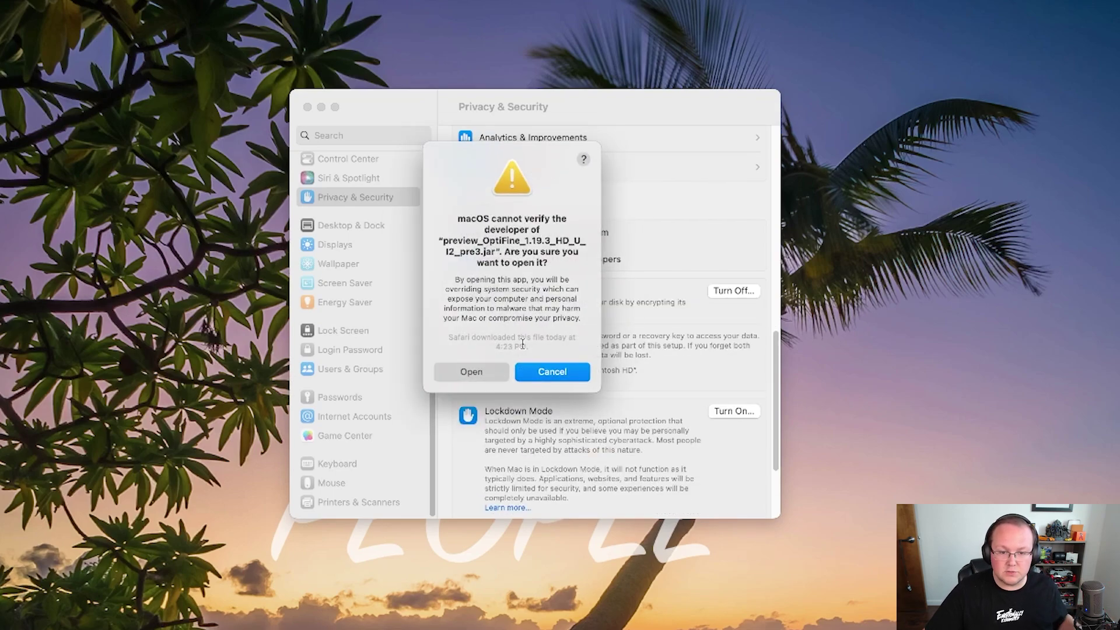
- Confirm opening the OptiFine installer, close System Settings, and install OptiFine into Minecraft
left_click(484, 369)
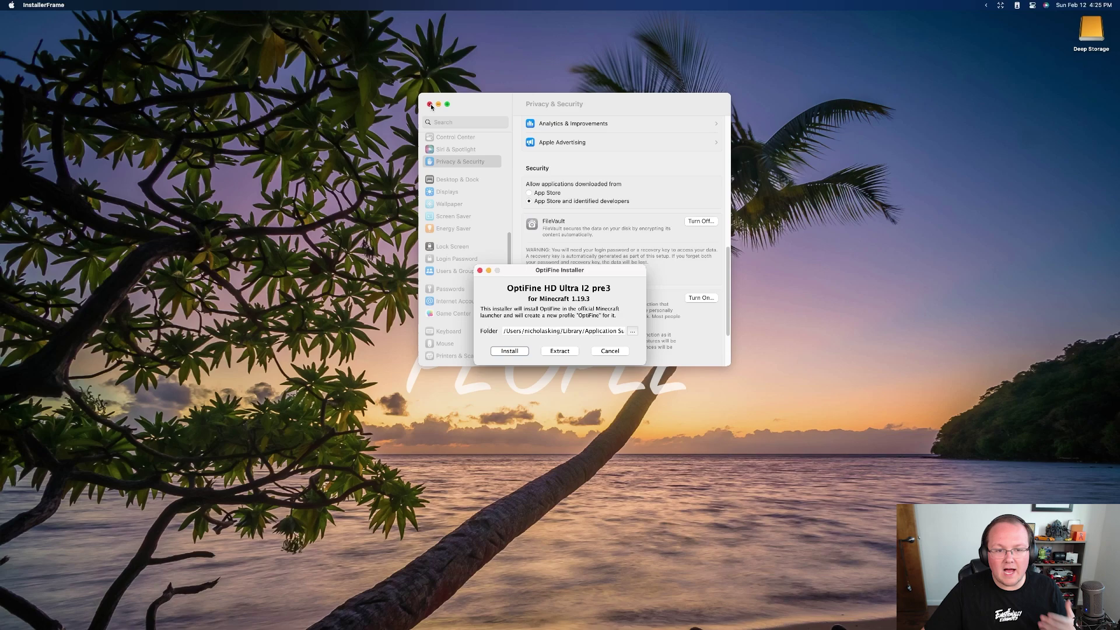
left_click(430, 104)
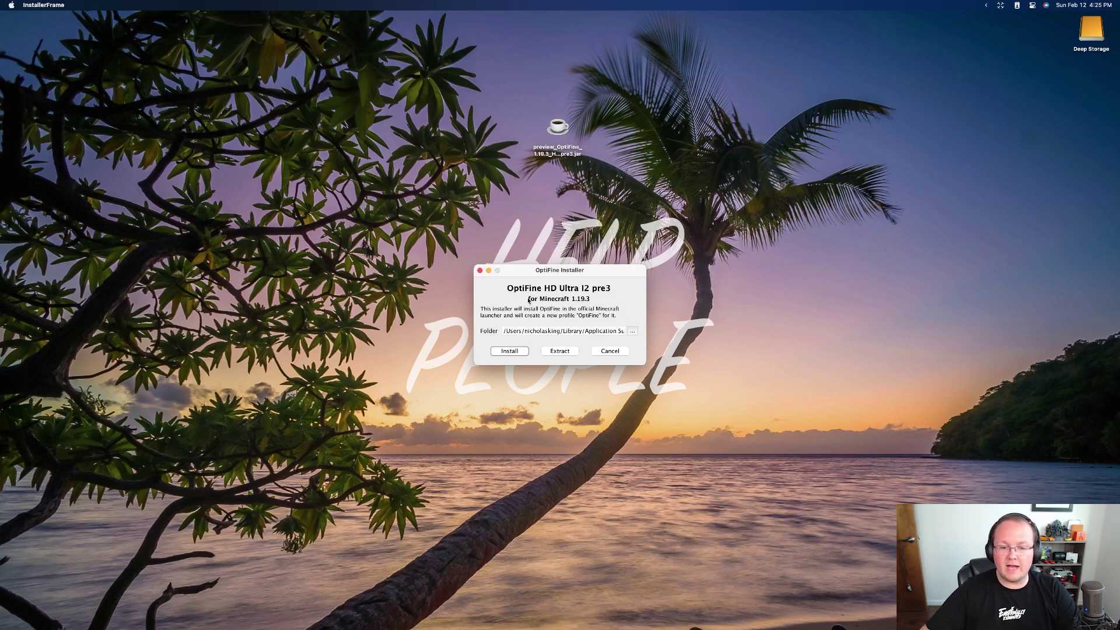
left_click(517, 351)
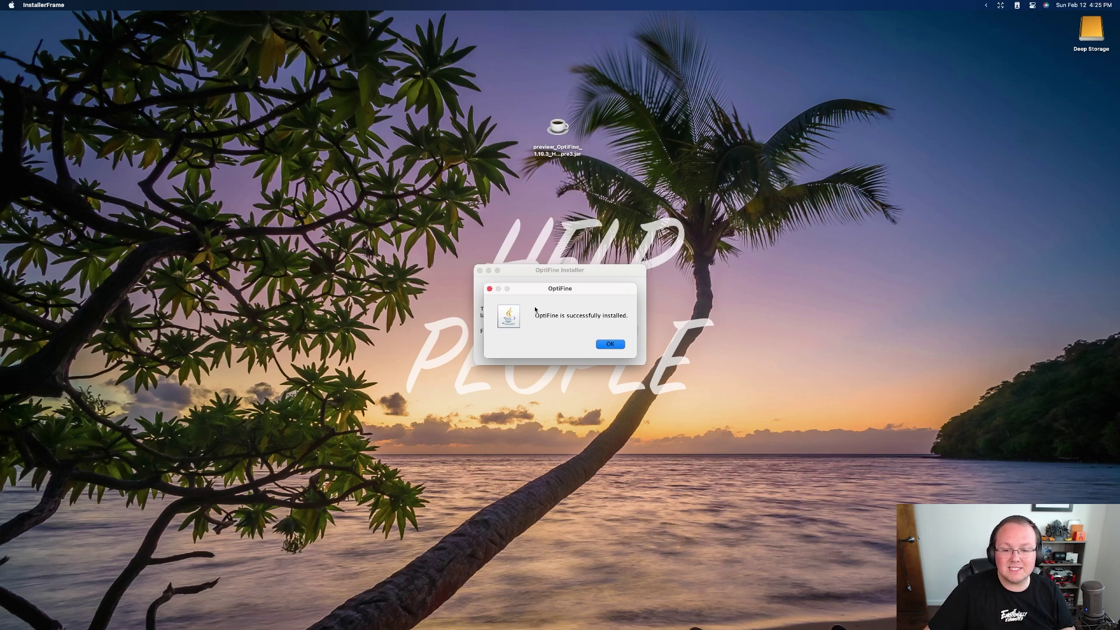
- Acknowledge the install, trash the OptiFine jar, and open the Minecraft Launcher
left_click(607, 344)
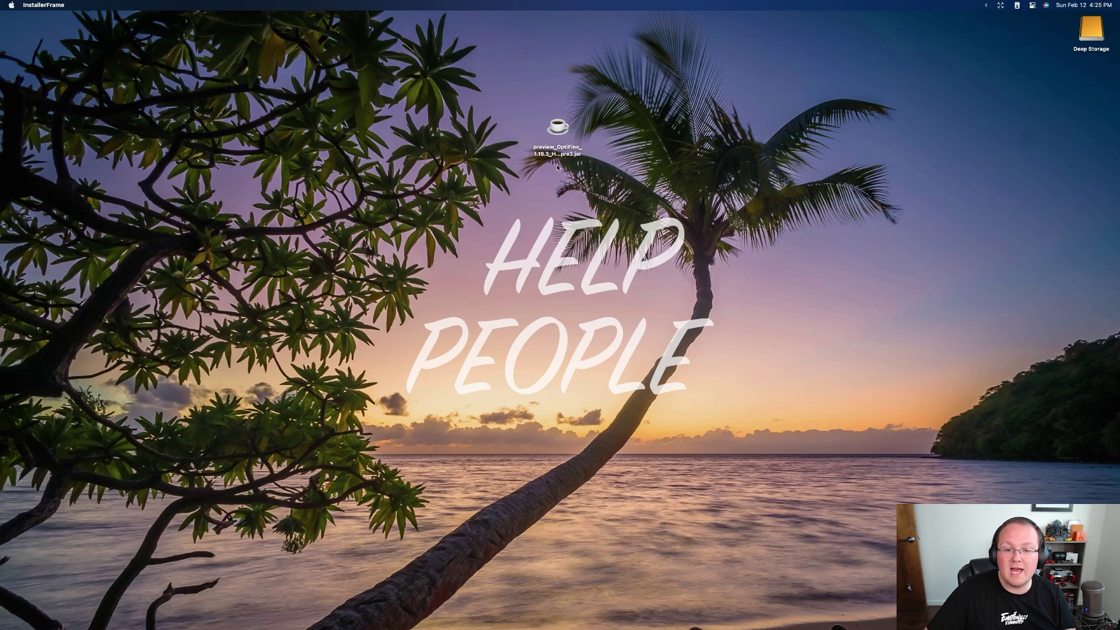
left_click_drag(556, 130, 862, 625)
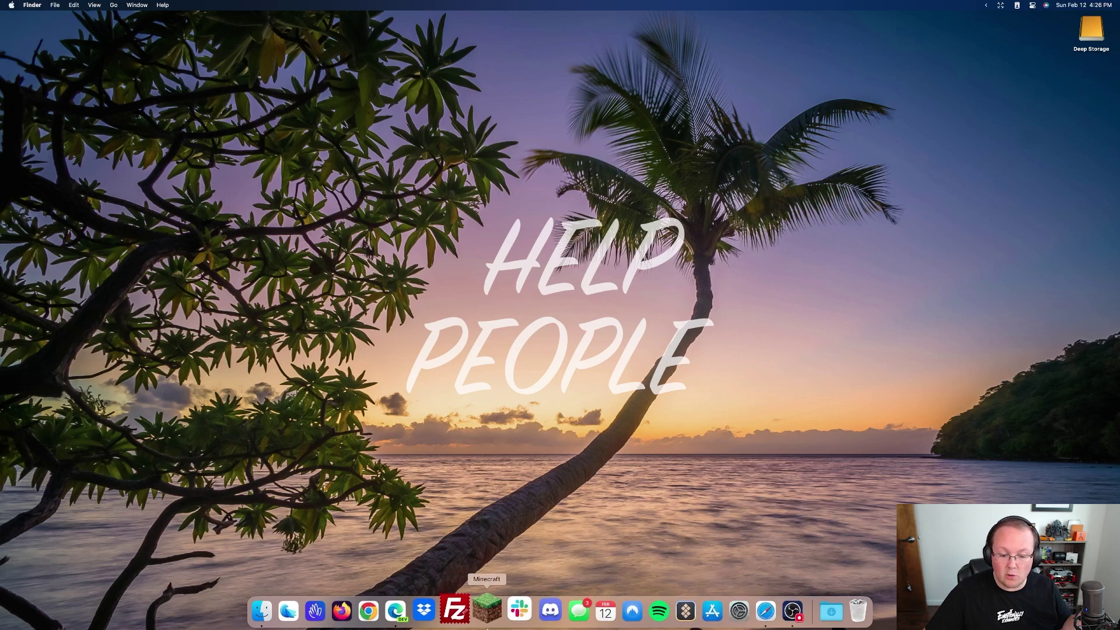
left_click(488, 625)
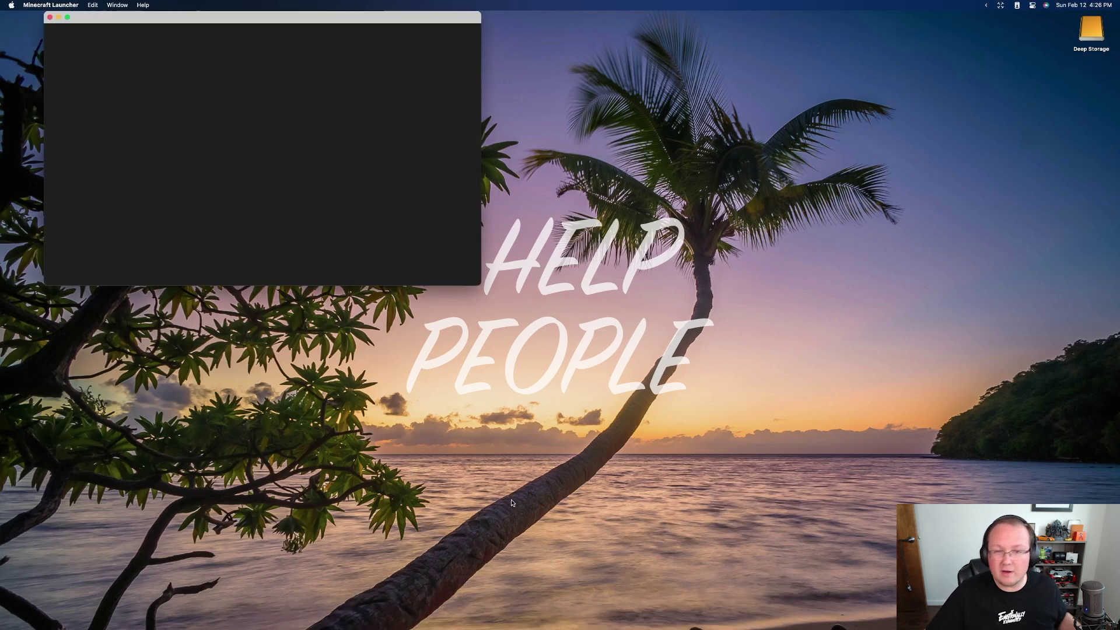
left_click_drag(385, 18, 699, 172)
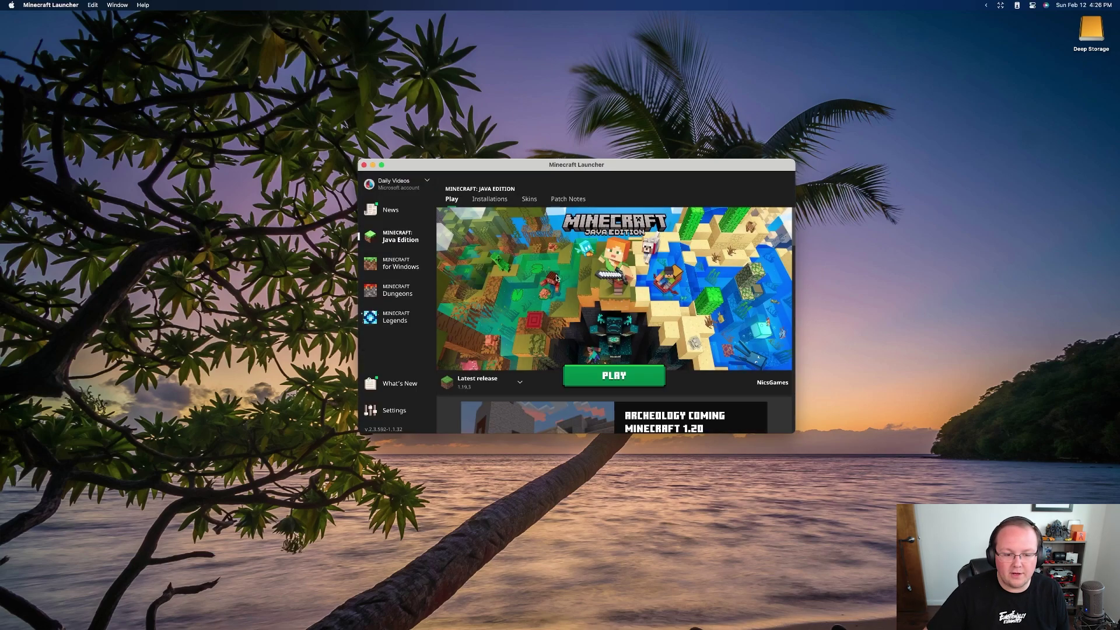
- Select the OptiFine version to play, then cancel the launch
left_click(514, 380)
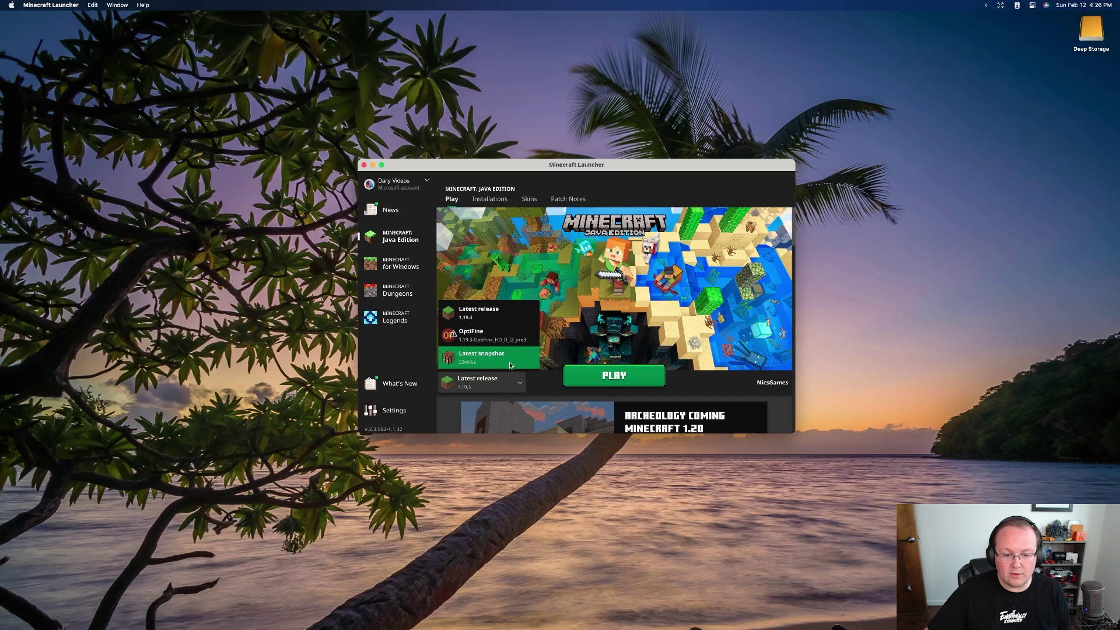
left_click(489, 343)
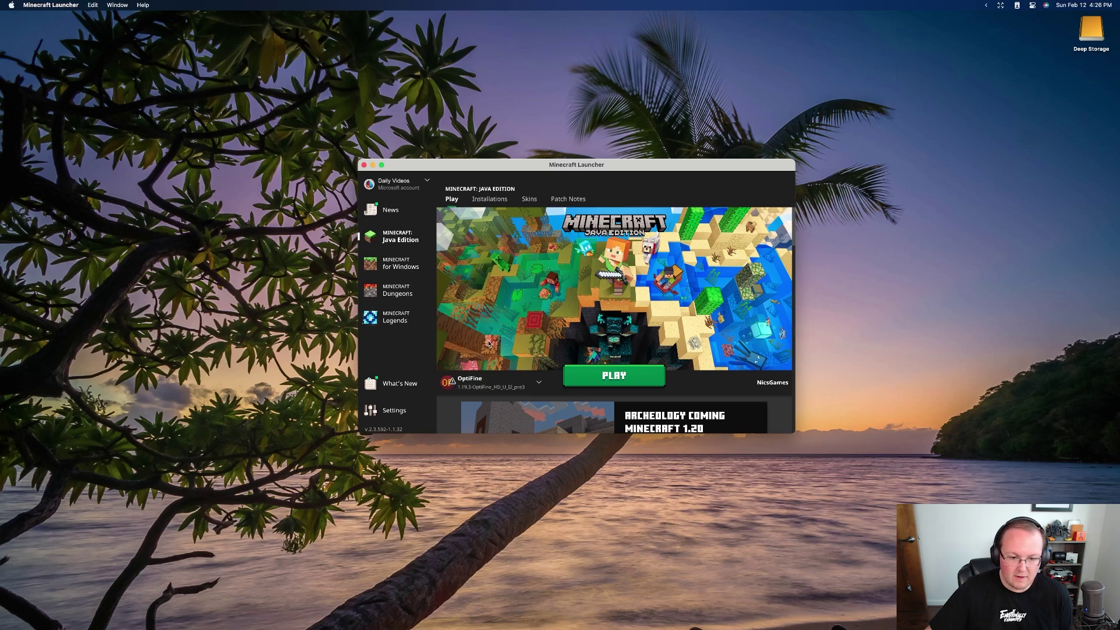
left_click(580, 382)
left_click(638, 349)
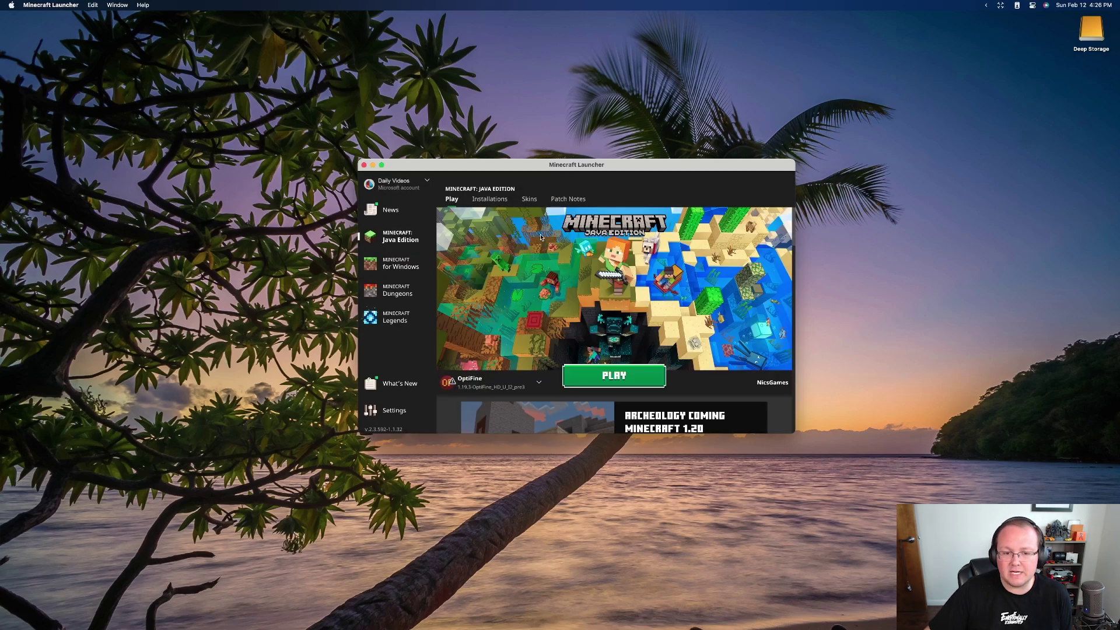
- Check the Installations list, toggling Modded off and back on to show OptiFine
left_click(477, 199)
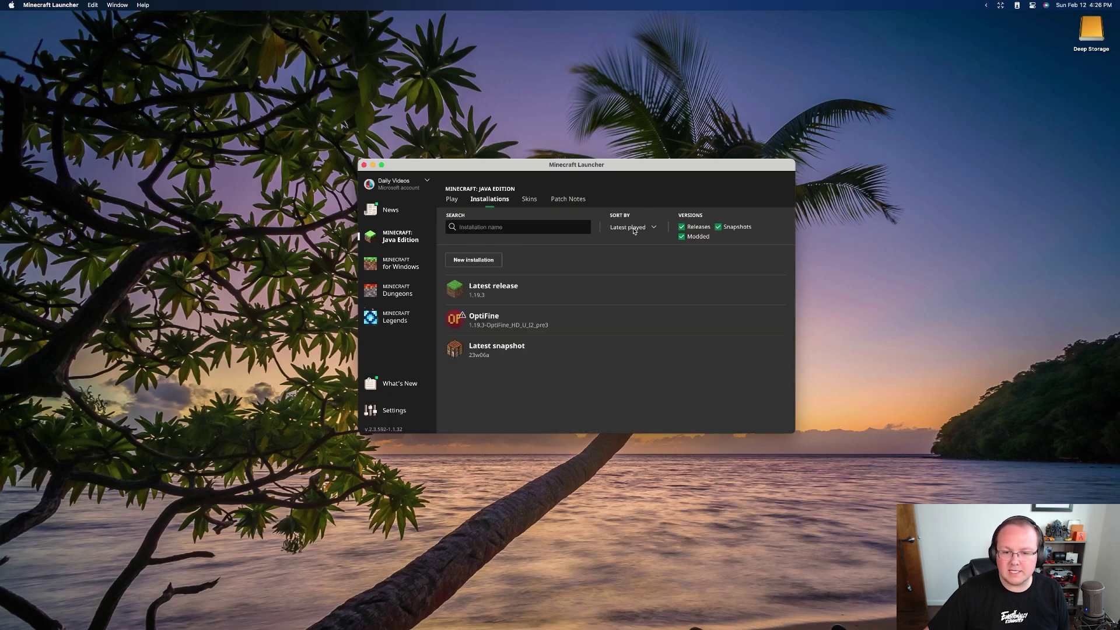
left_click(681, 236)
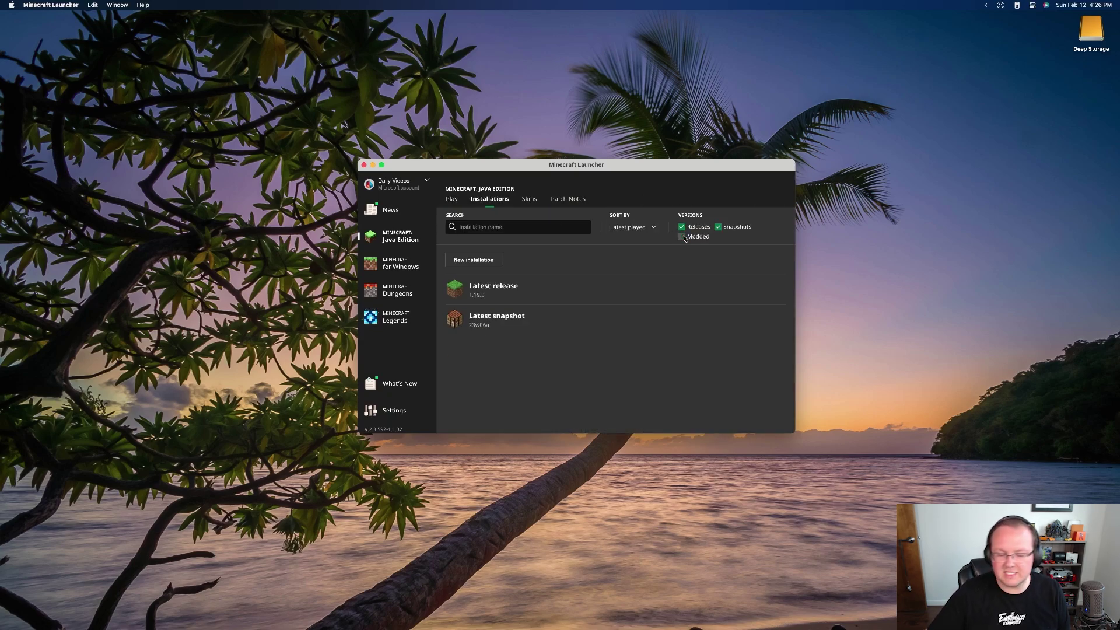
left_click(681, 236)
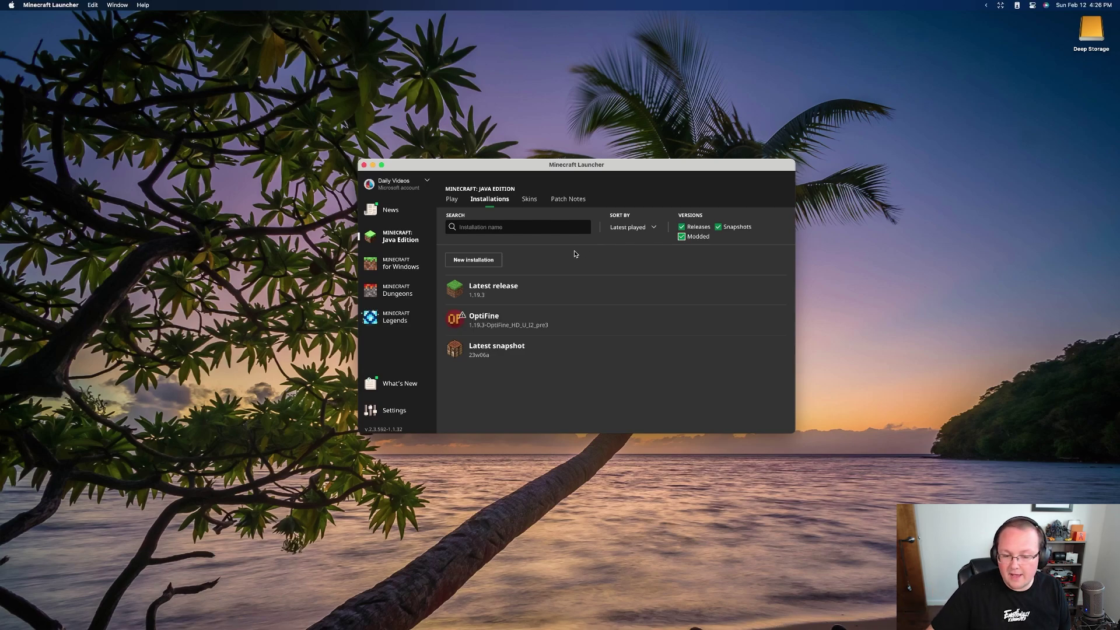
mouse_move(499, 319)
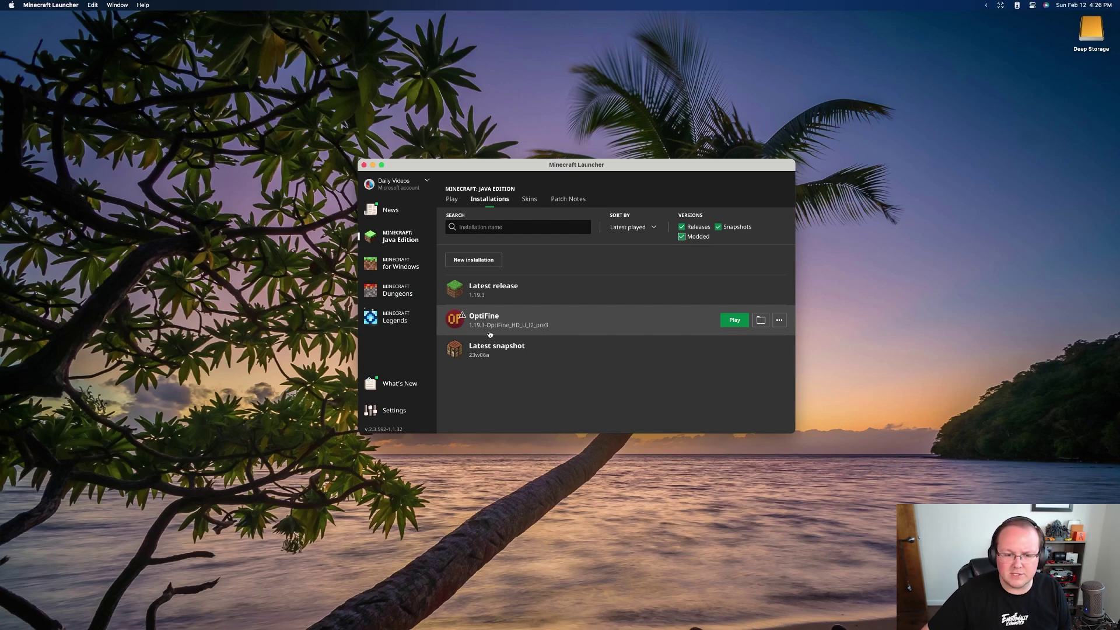
- Create installation 'Mac 2023 Optifine Guide' with 1.19.3-OptiFine_HD_U_I2_pre3 at 1920×1080
left_click(488, 262)
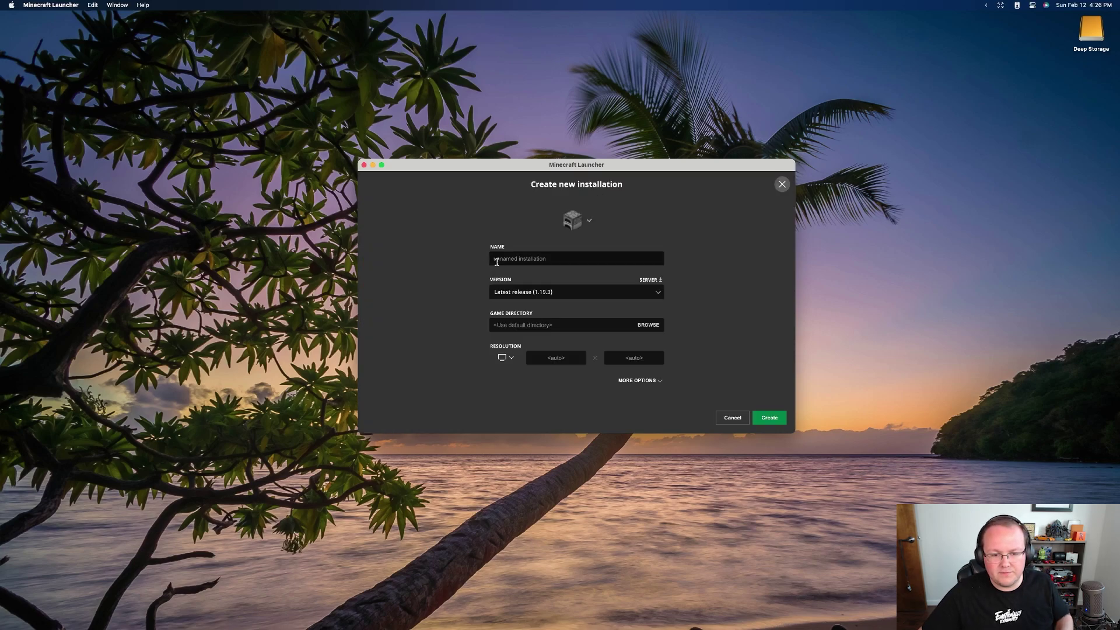
left_click(518, 257)
type("Mac 2")
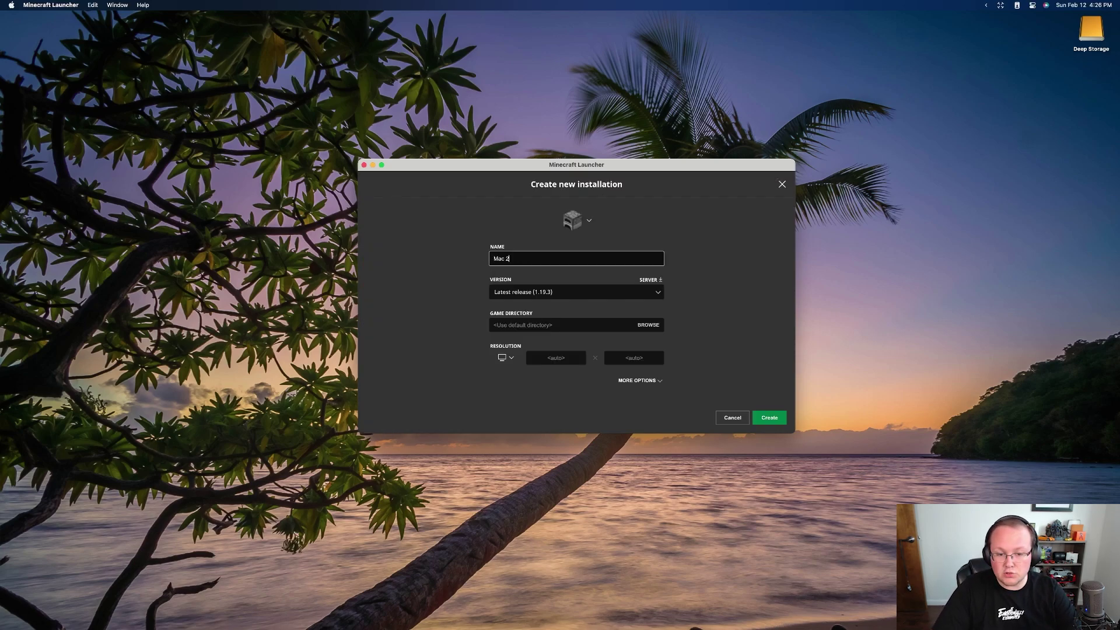
type("023 Optifine Guide")
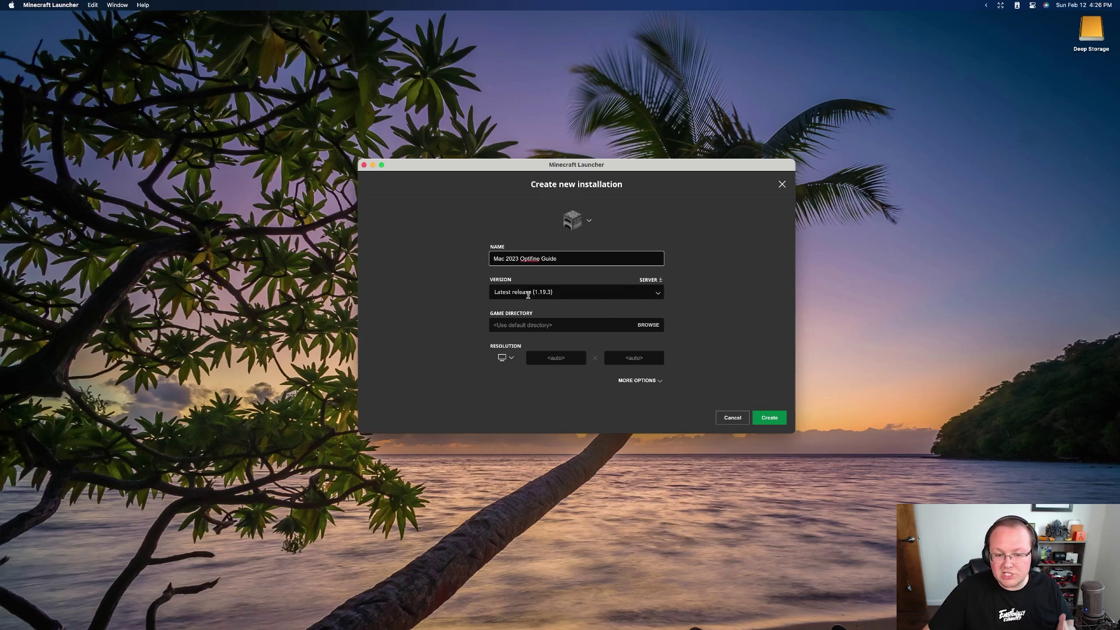
left_click(527, 294)
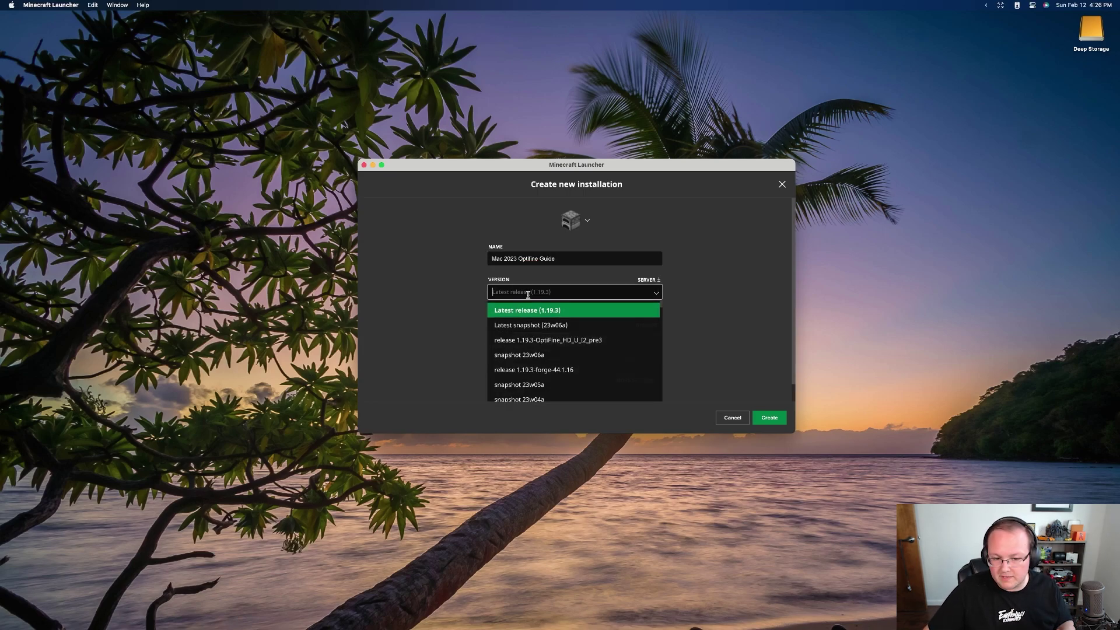
left_click(527, 341)
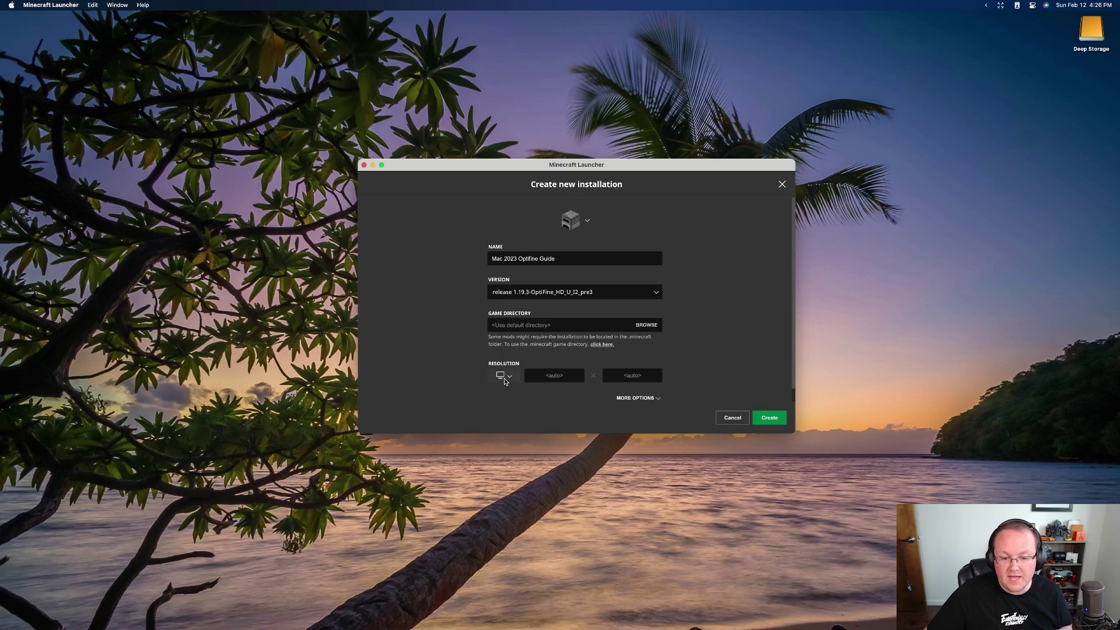
left_click(508, 373)
left_click(508, 343)
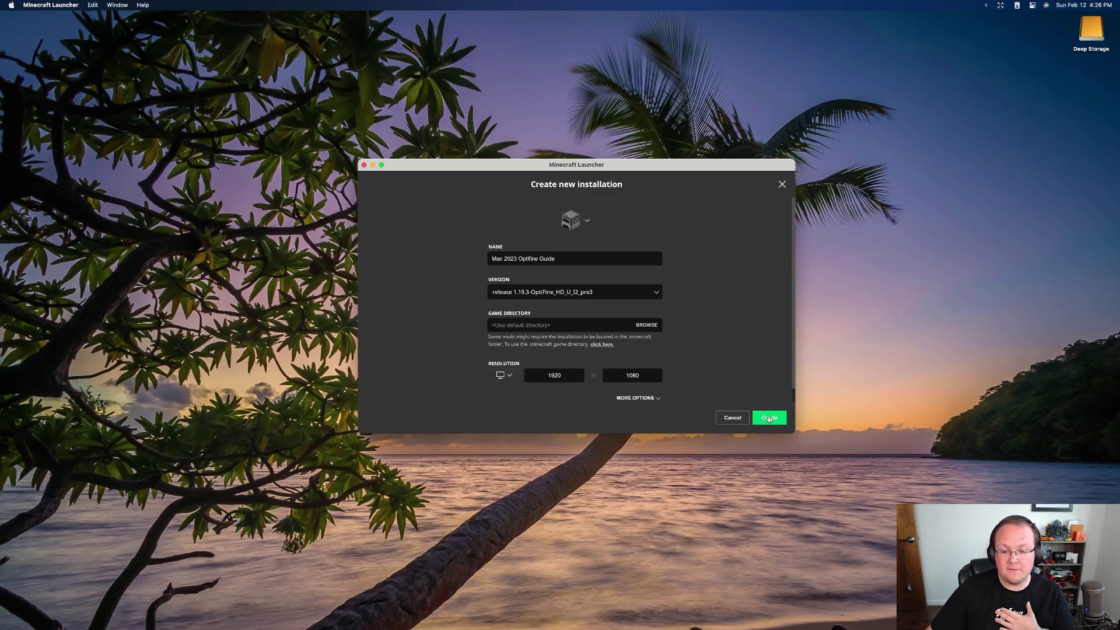
left_click(769, 418)
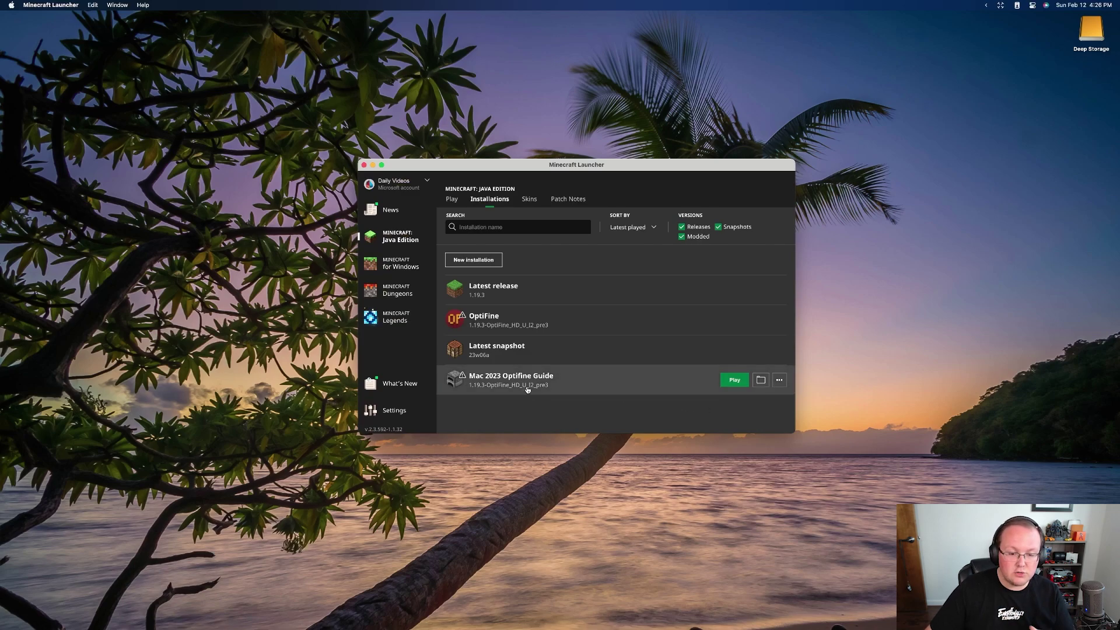
- Play the Mac 2023 Optifine Guide installation, confirming the modified-installation warning
left_click(733, 379)
left_click(671, 349)
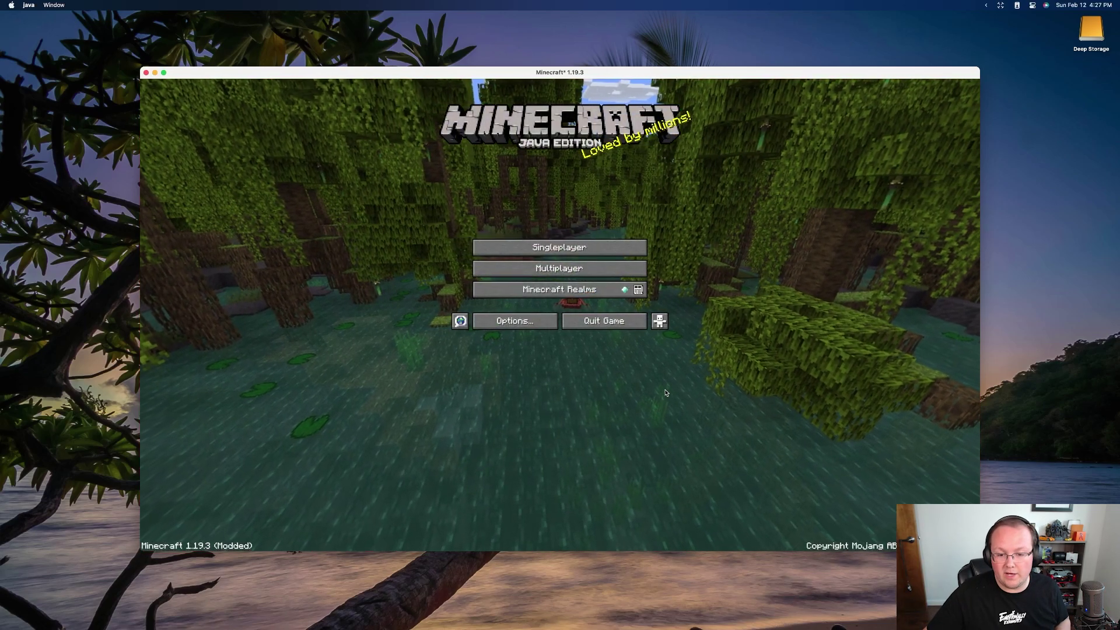
left_click(517, 322)
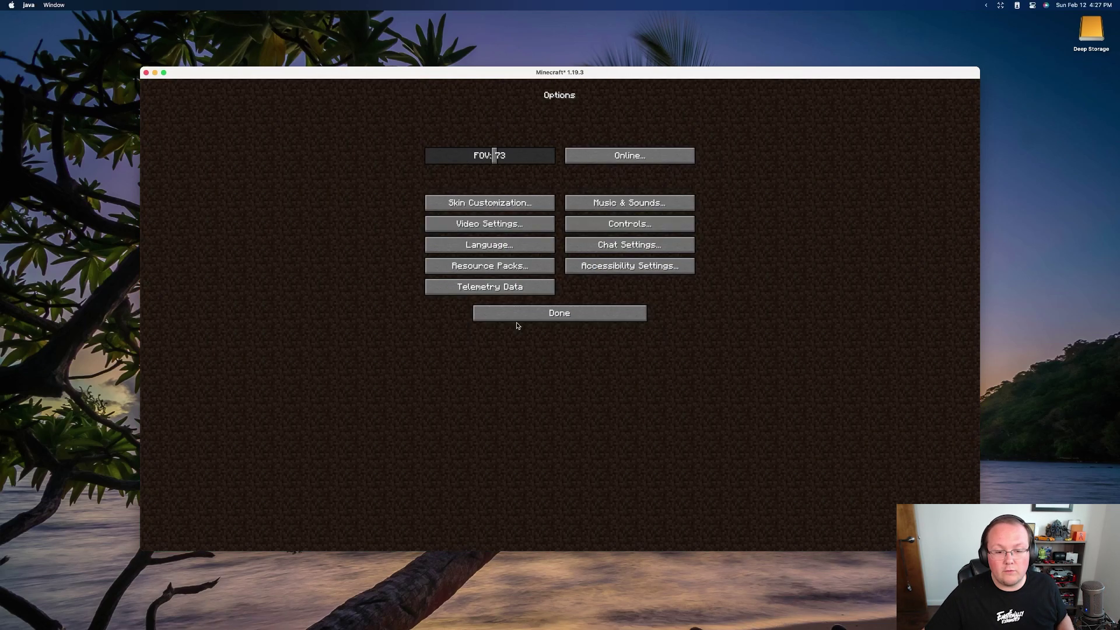
left_click(496, 228)
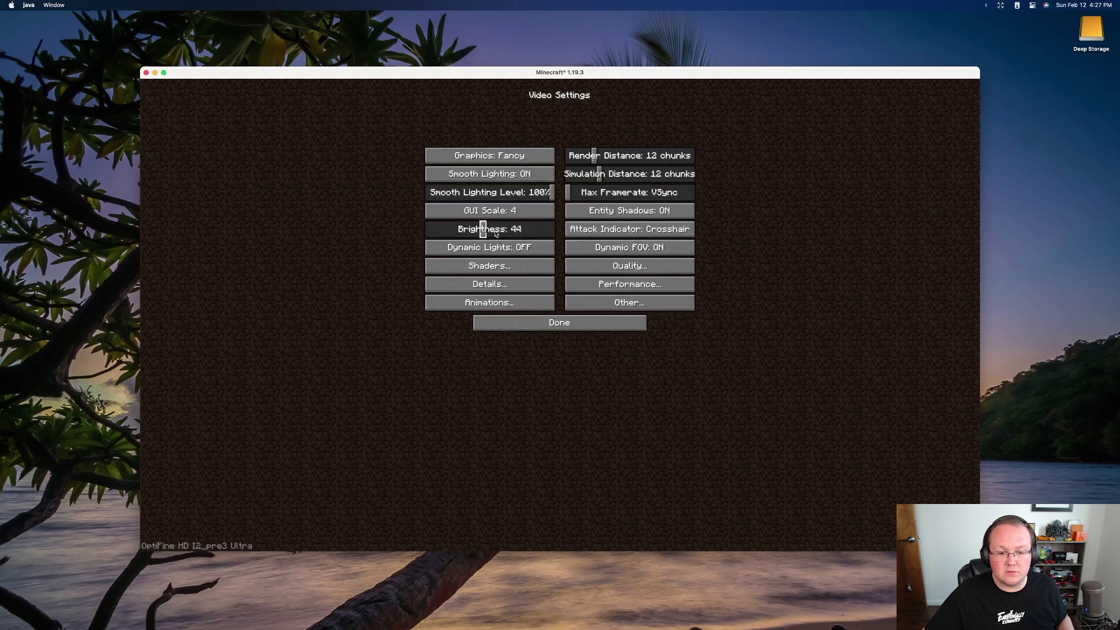
left_click(580, 306)
left_click(575, 322)
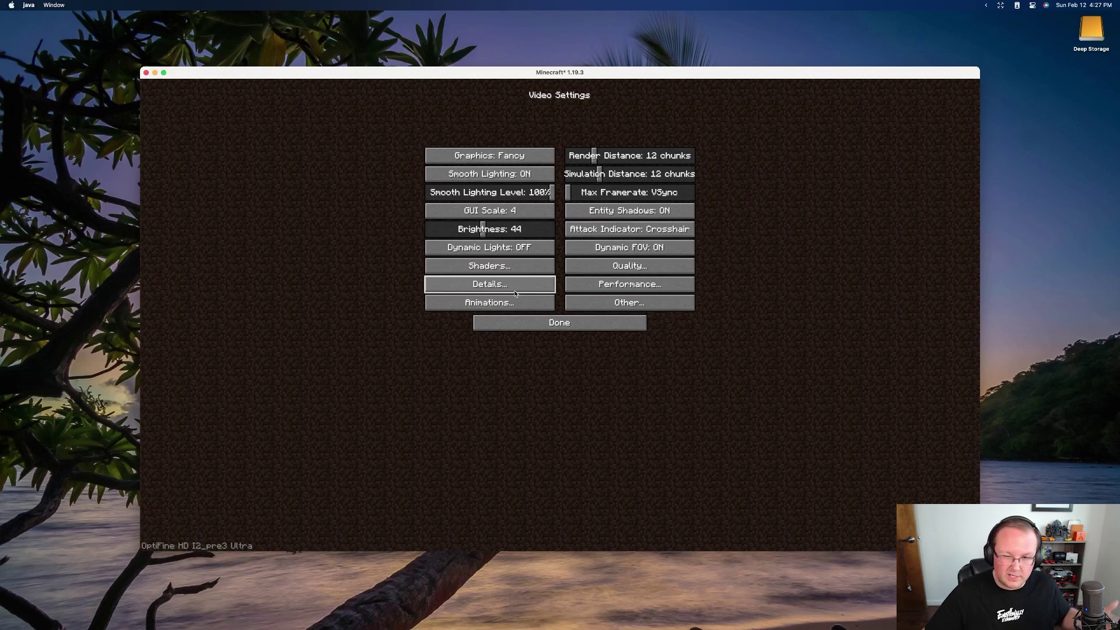
left_click(512, 267)
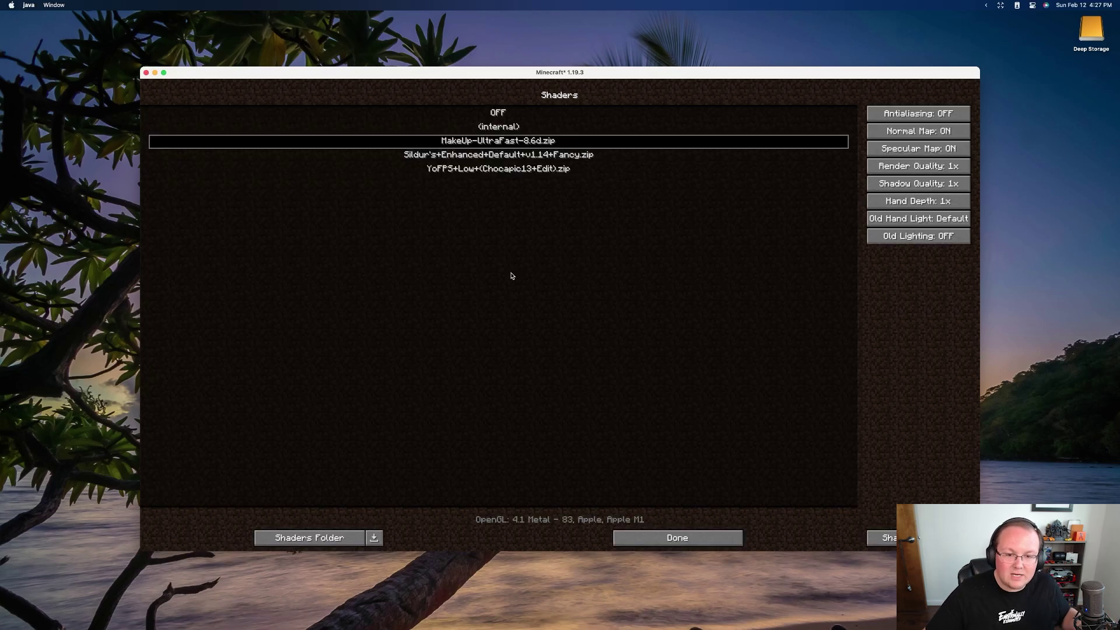
left_click(676, 537)
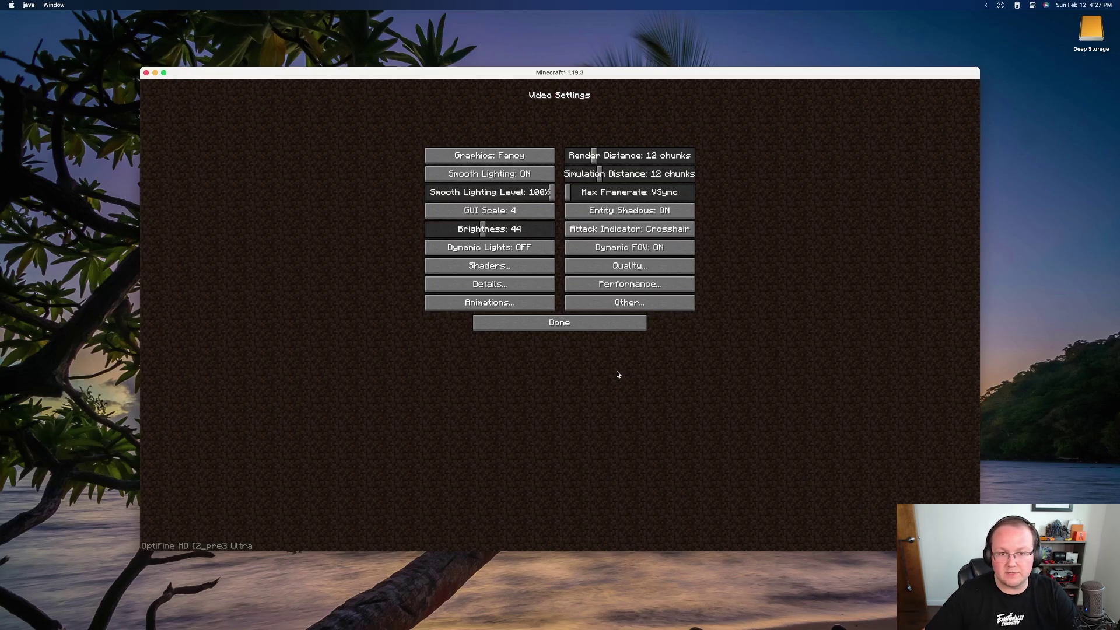
key("Escape")
key("Escape")
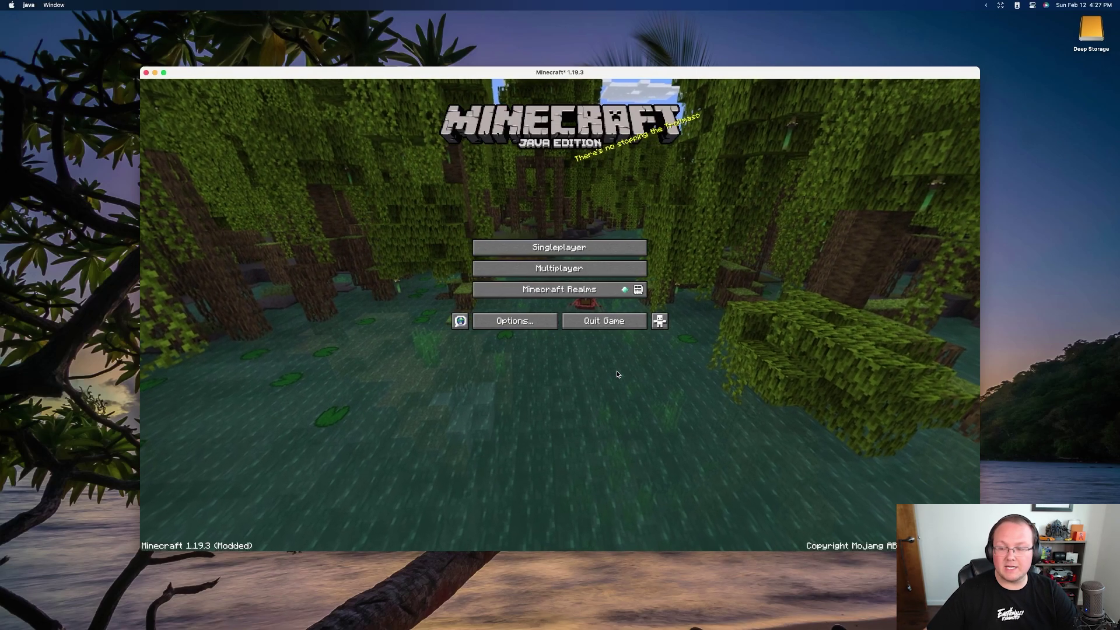